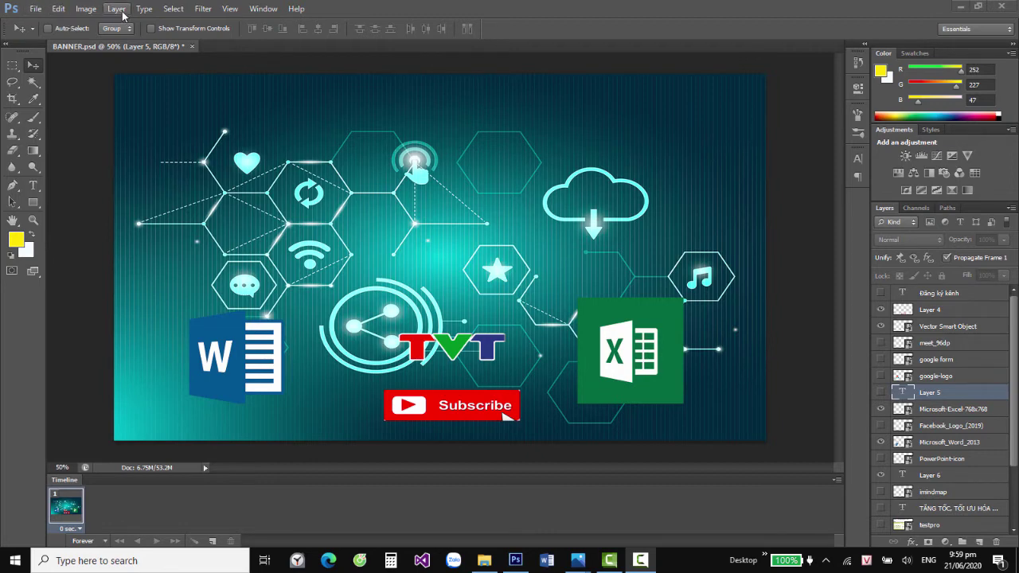
# Browse the Edit menu and try the marquee, lasso, eyedropper and crop tools, then return to Move.
pyautogui.click(45, 9)
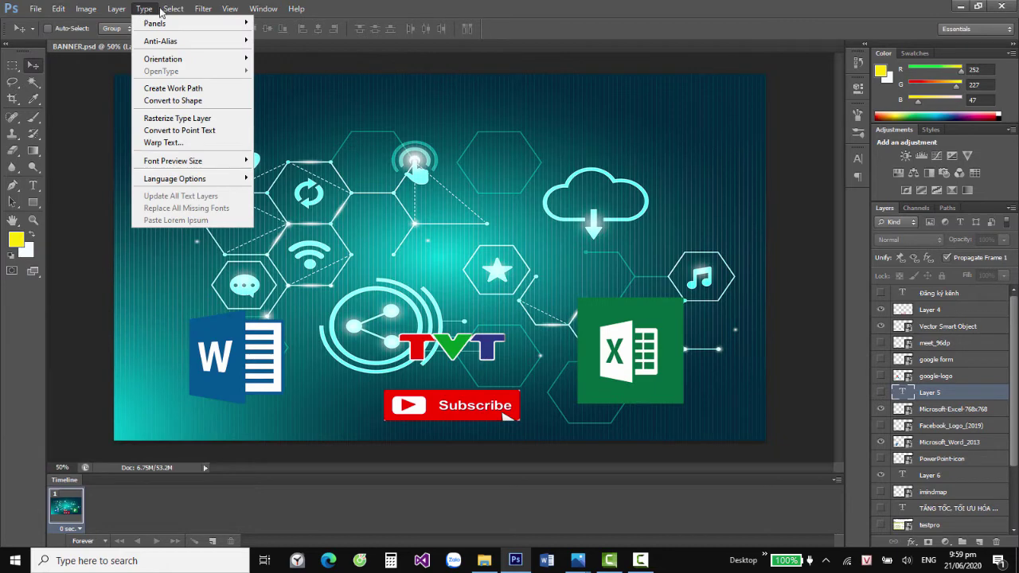
pyautogui.click(515, 36)
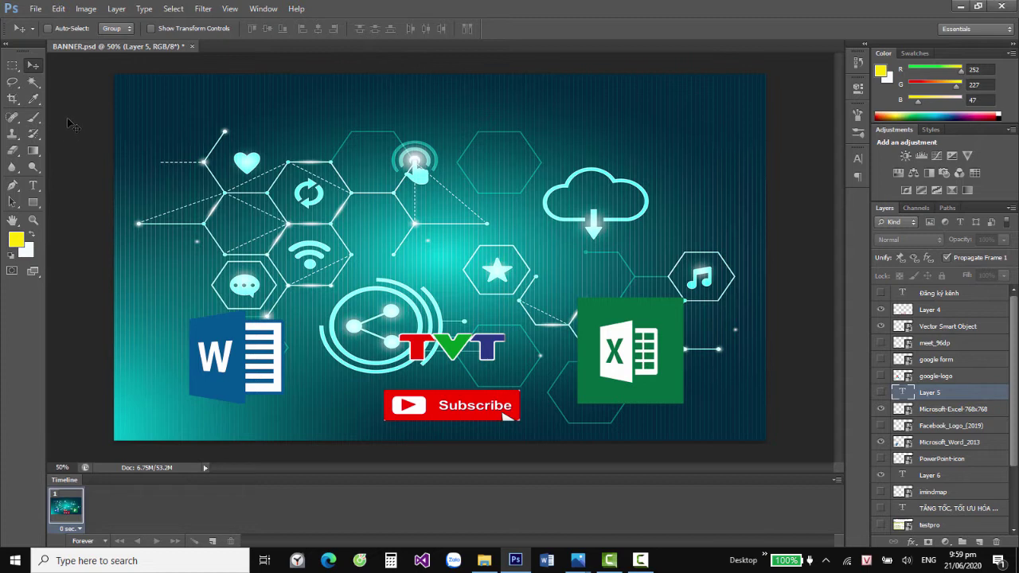
pyautogui.click(16, 69)
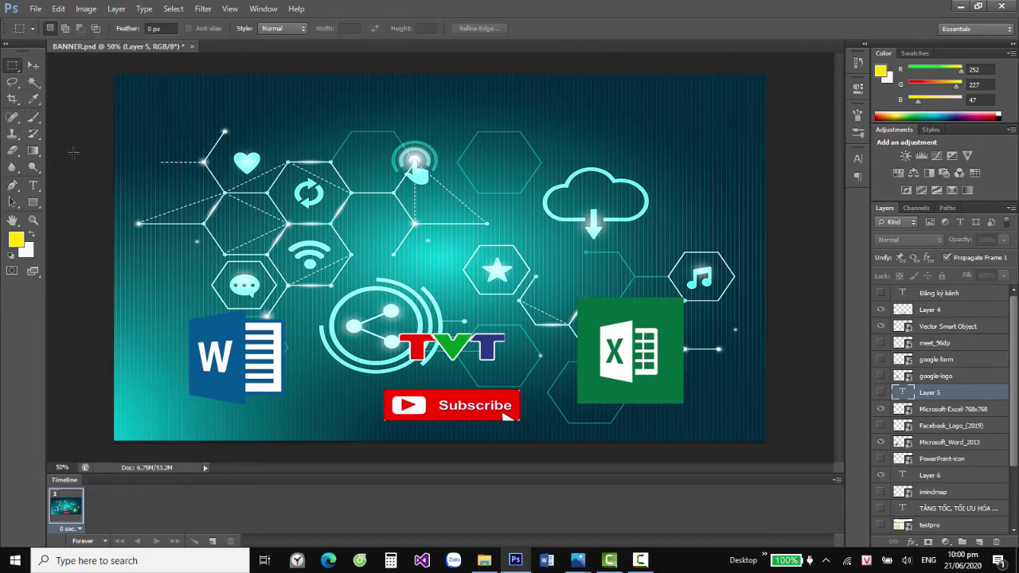
pyautogui.click(13, 82)
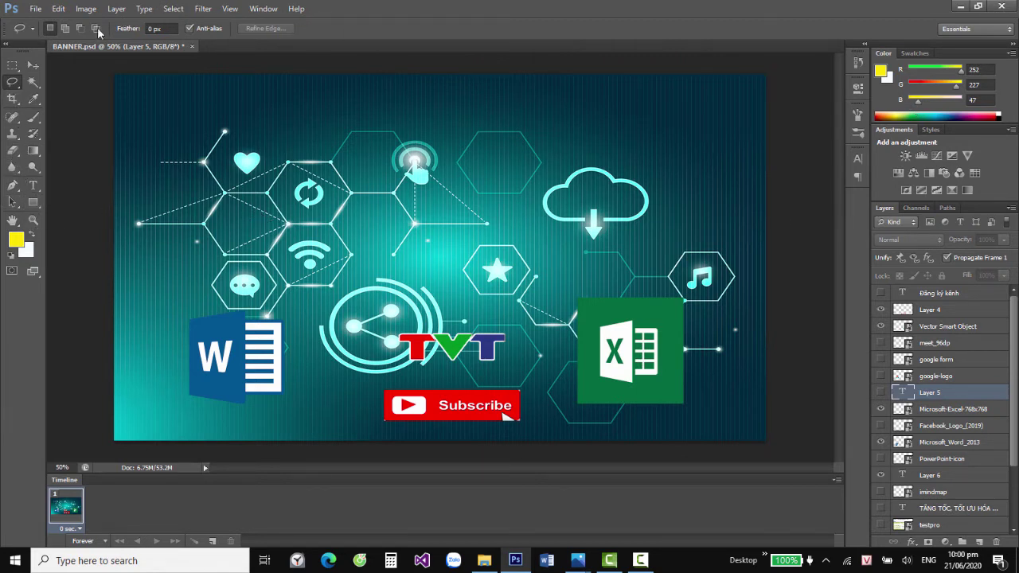
pyautogui.click(32, 70)
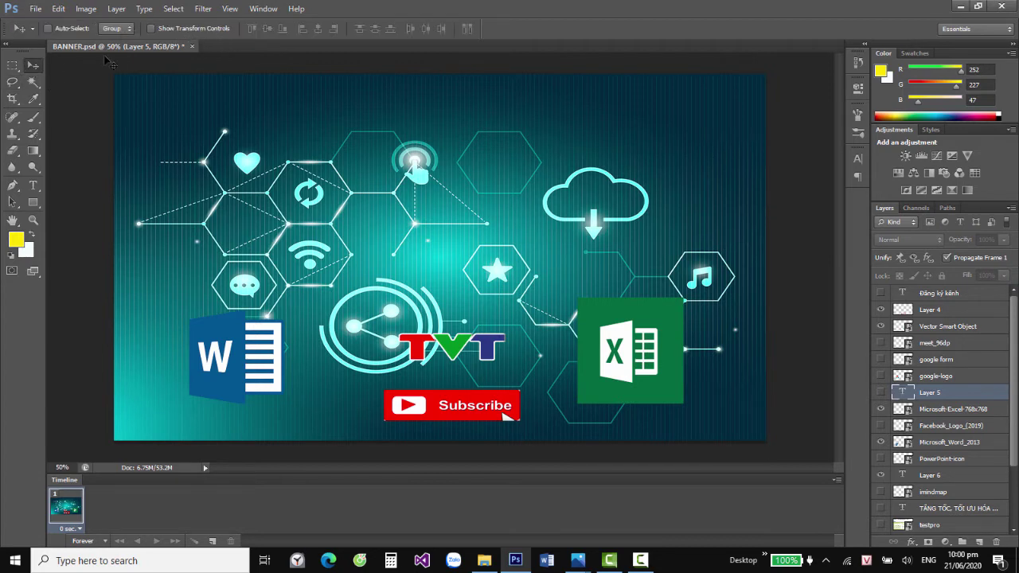
pyautogui.click(34, 82)
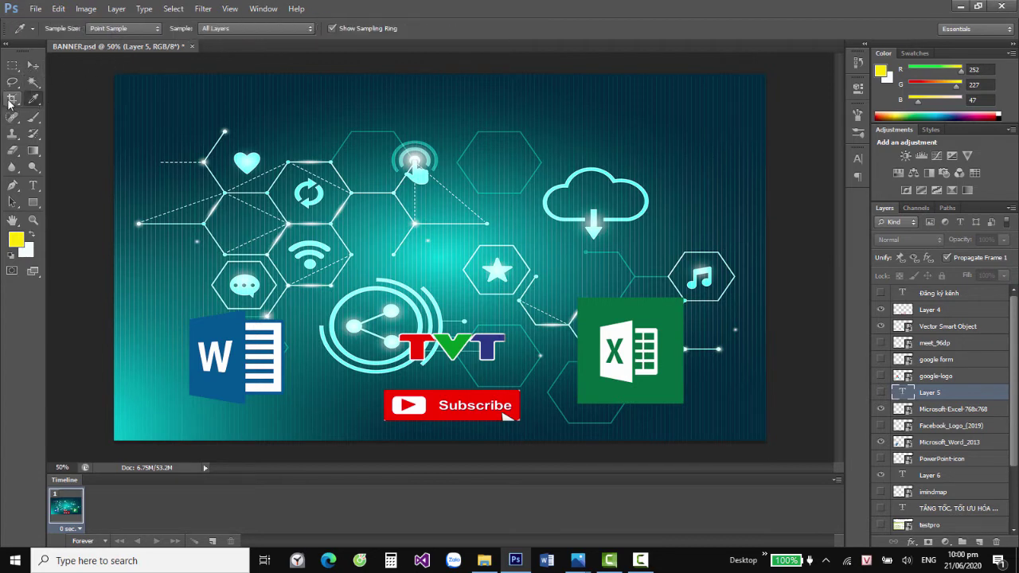
pyautogui.click(10, 100)
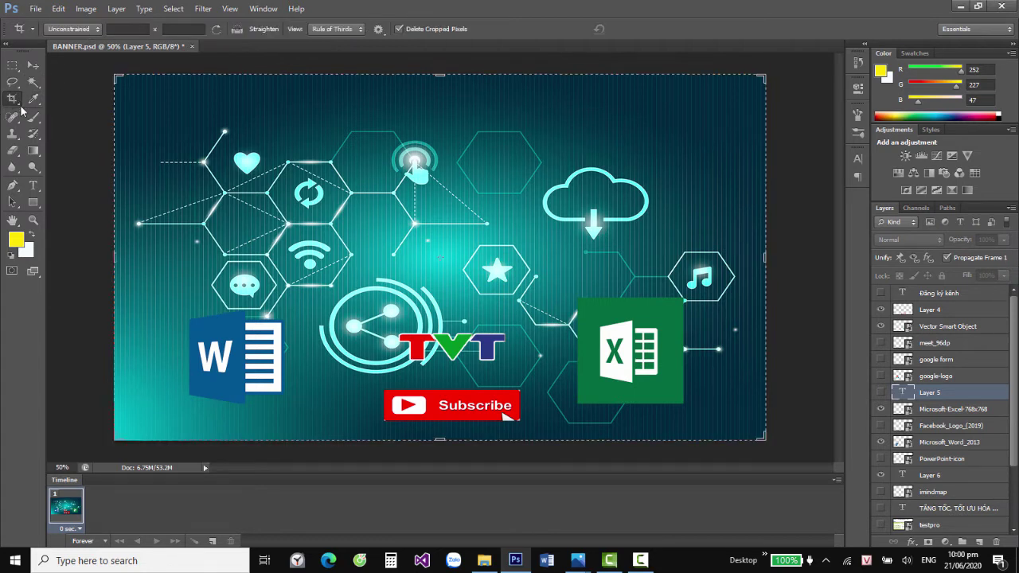
pyautogui.click(34, 65)
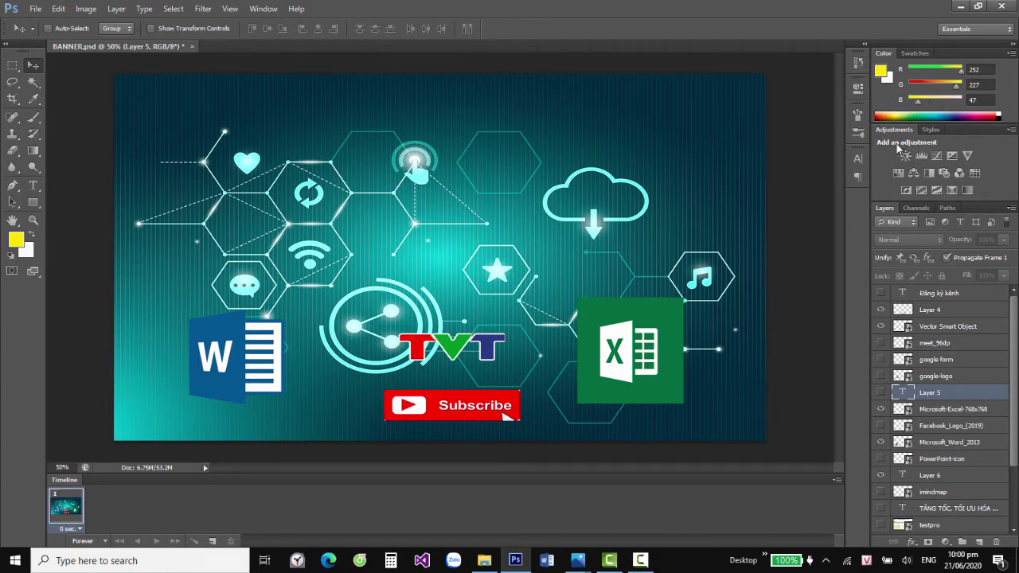
pyautogui.click(857, 160)
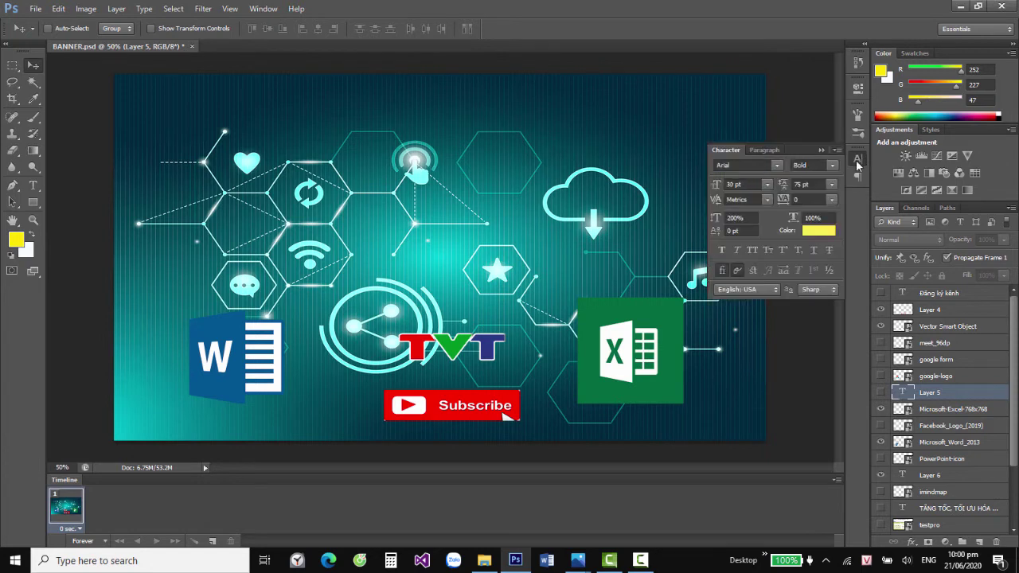
pyautogui.click(857, 160)
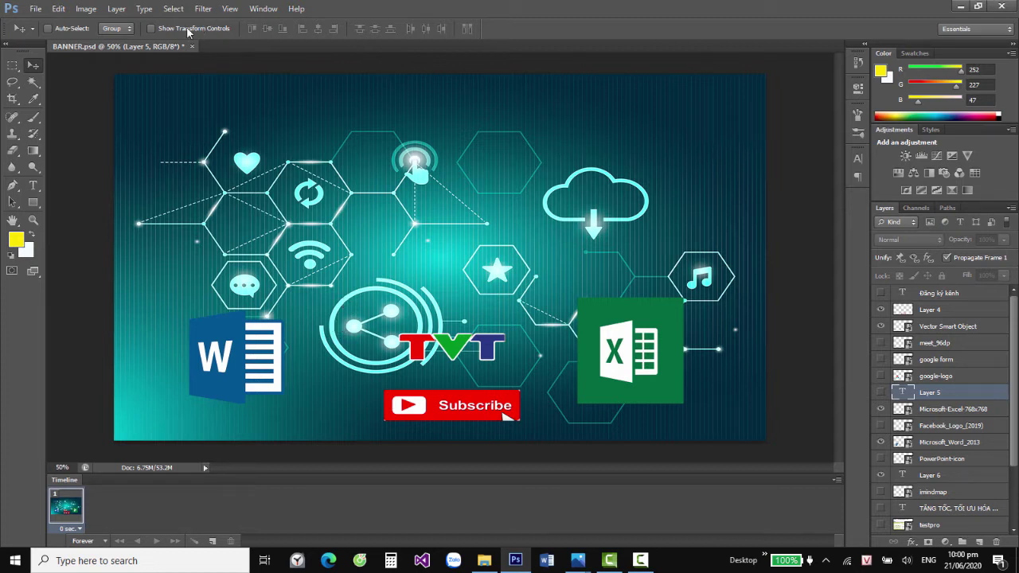
# Start a new document named background, keeping the Custom size preset.
pyautogui.click(38, 9)
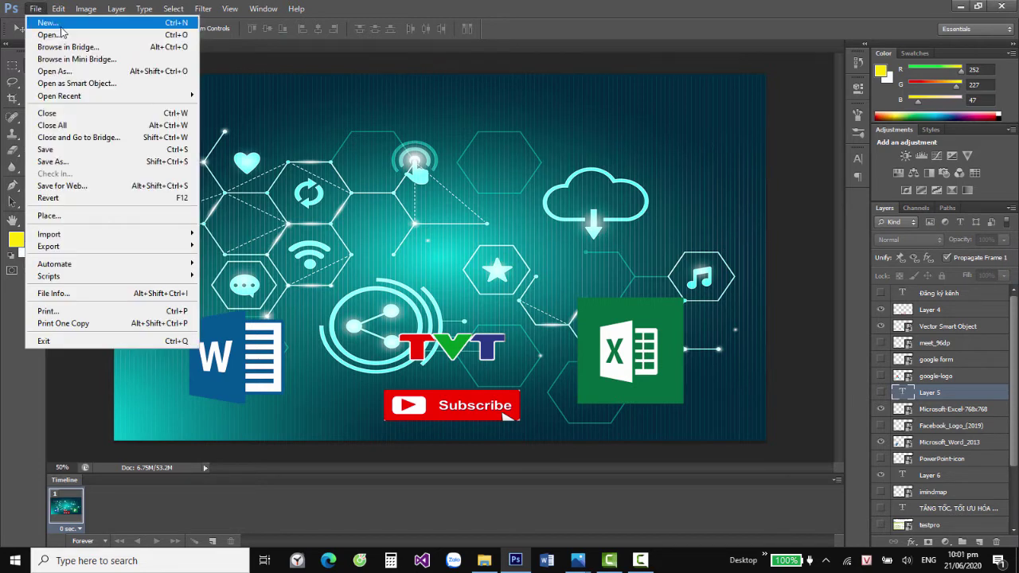
pyautogui.click(65, 24)
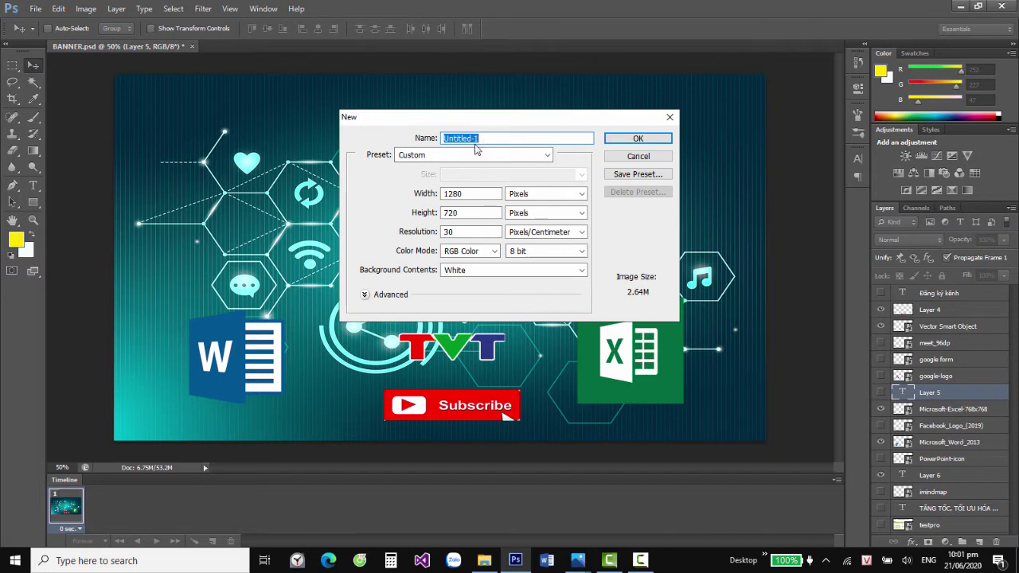
pyautogui.write('backg')
pyautogui.write('round')
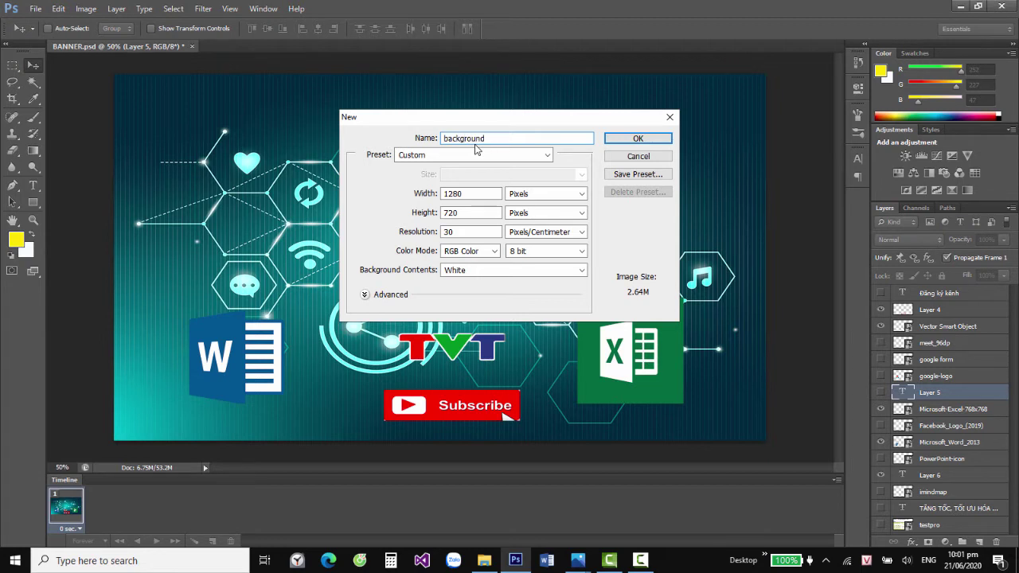
pyautogui.click(473, 195)
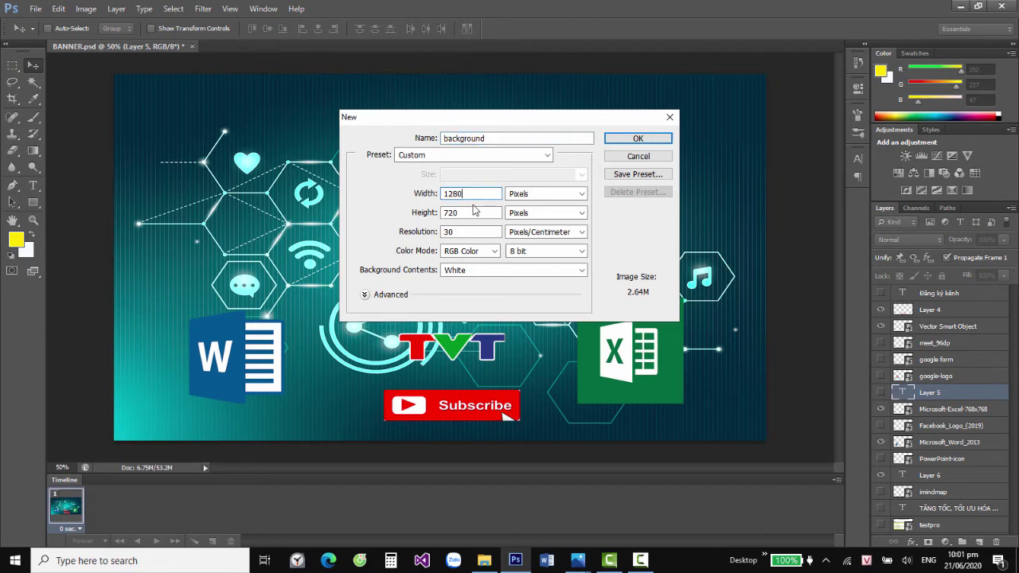
pyautogui.click(546, 155)
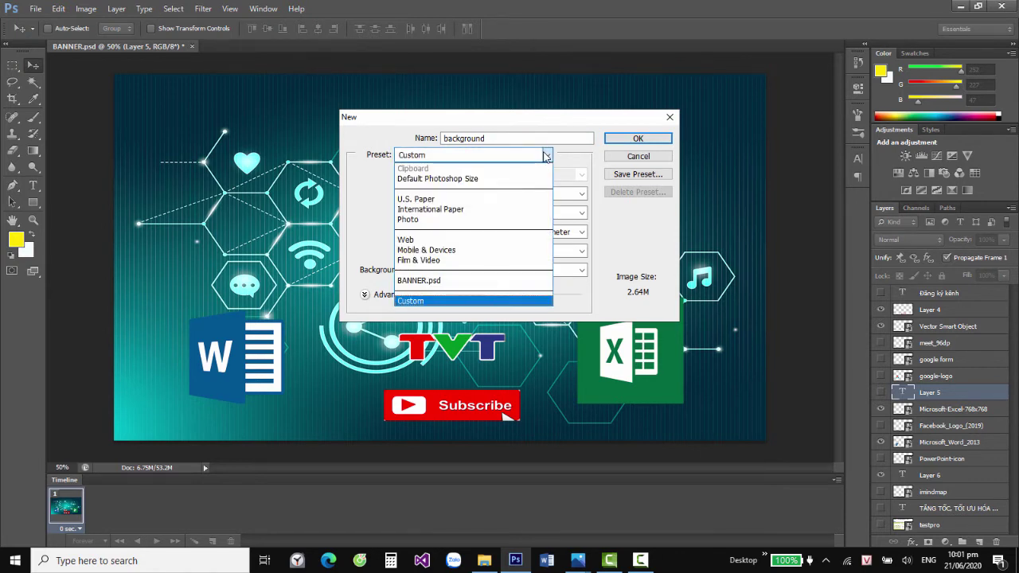
pyautogui.click(546, 155)
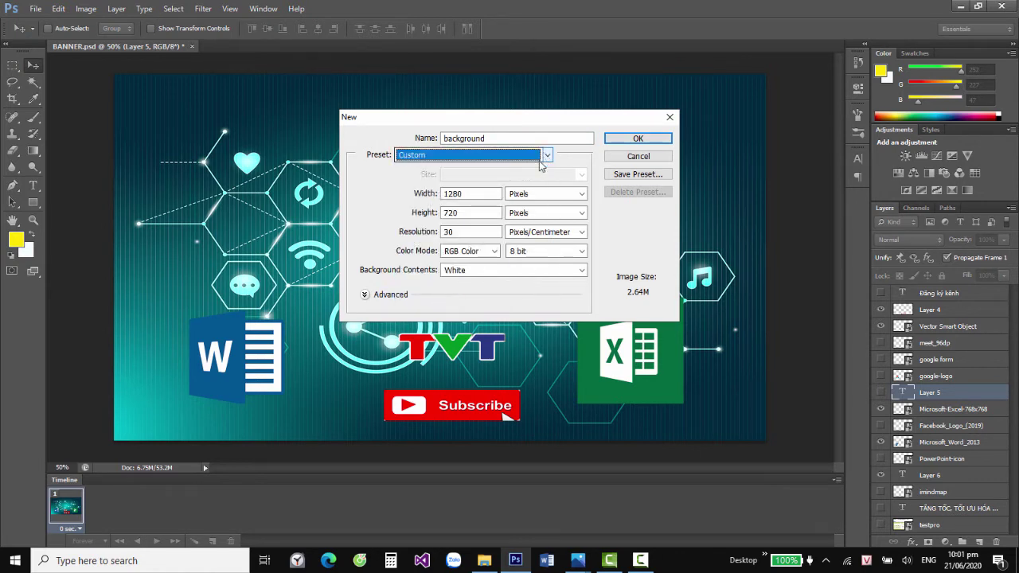
# Set the new document to 1920 by 1024 pixels and create it.
pyautogui.click(482, 194)
pyautogui.click(463, 212)
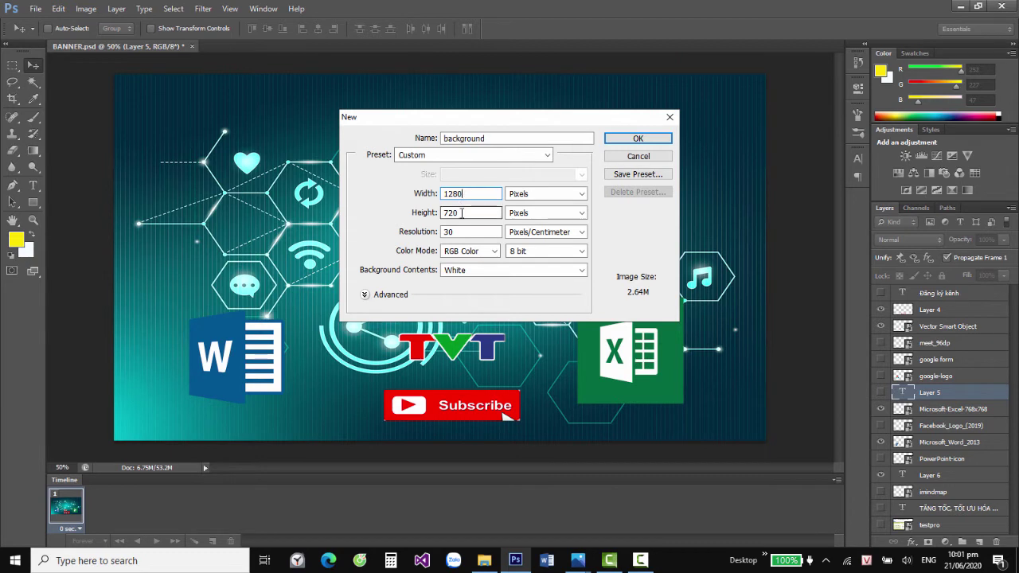
pyautogui.click(463, 232)
pyautogui.doubleClick(445, 194)
pyautogui.write('1920')
pyautogui.press('Tab')
pyautogui.write('1024')
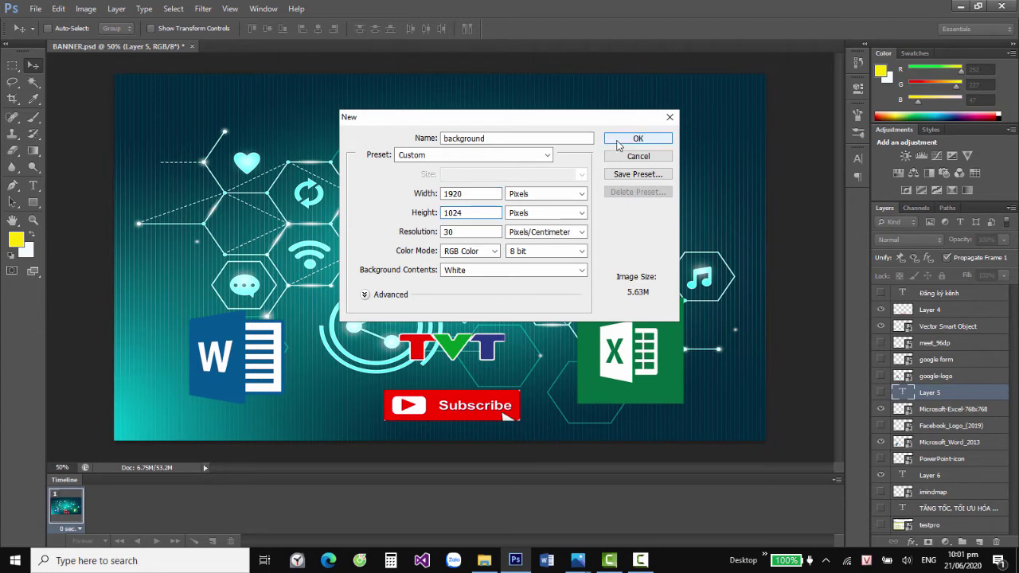
pyautogui.click(617, 140)
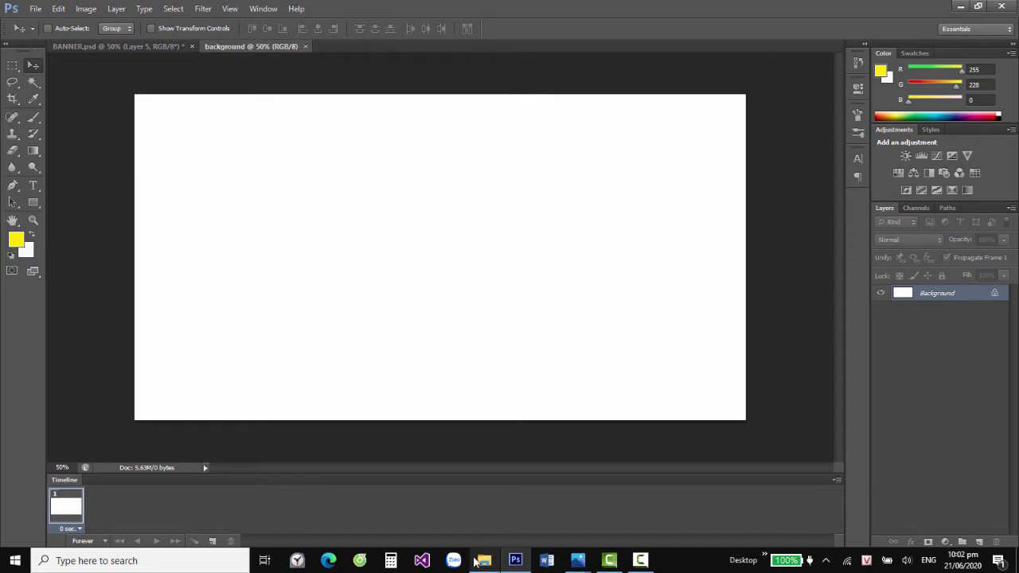
pyautogui.moveTo(484, 560)
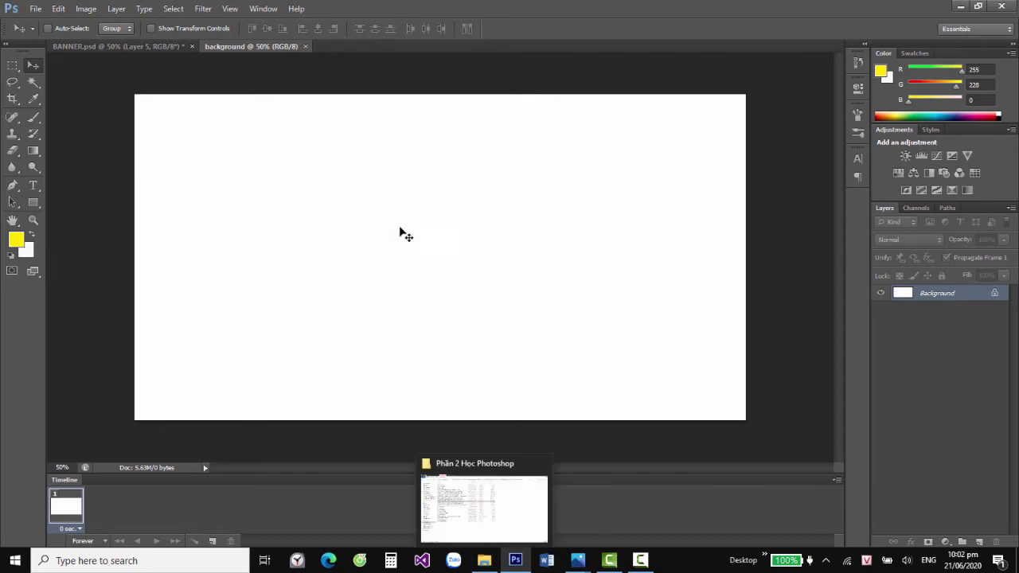
# Select co gai 2.jpg in the Phần 2 Học Photoshop folder and drag it toward Photoshop.
pyautogui.click(484, 560)
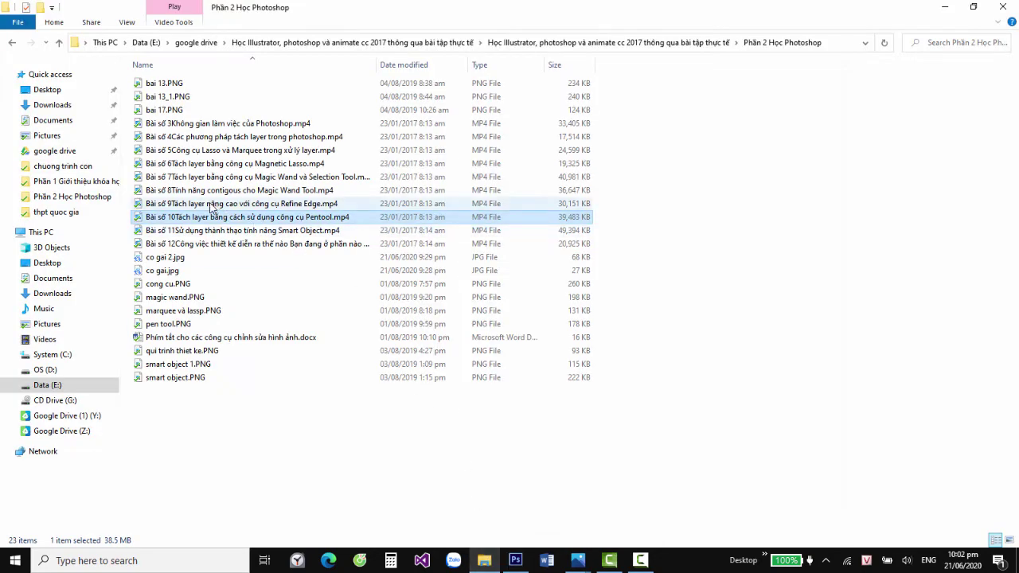
pyautogui.click(180, 270)
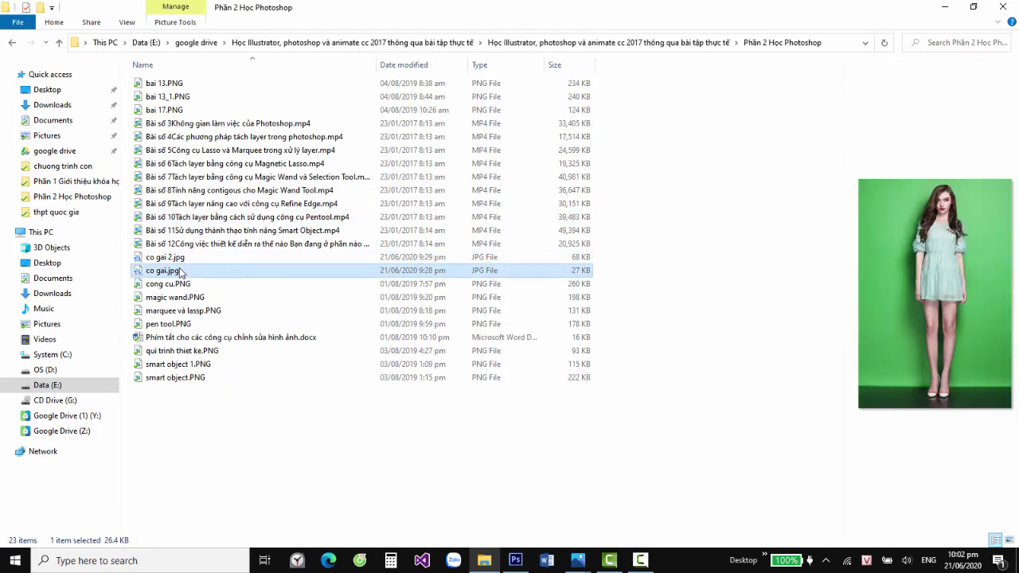
pyautogui.click(182, 261)
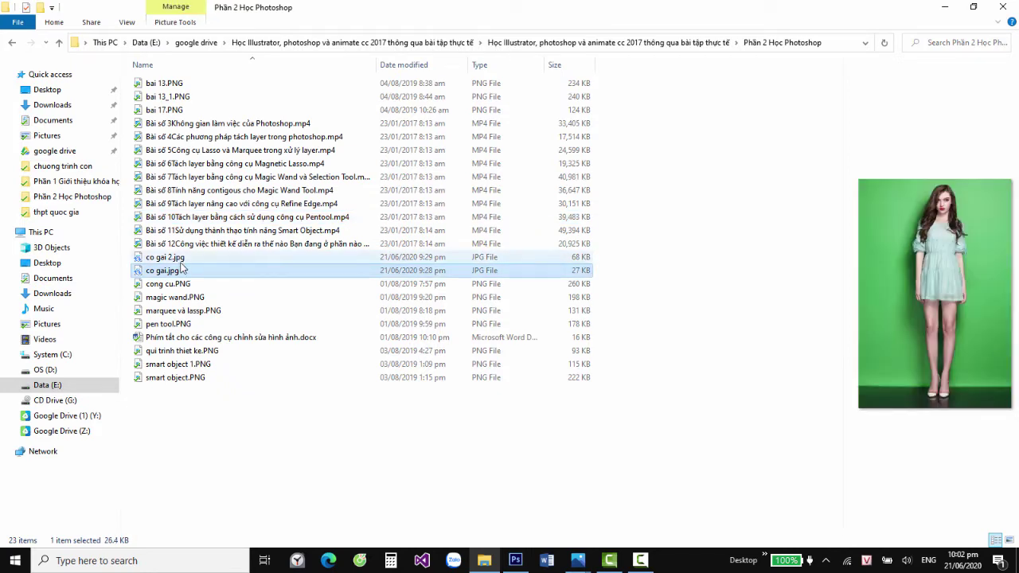
pyautogui.moveTo(181, 261)
pyautogui.mouseDown()
pyautogui.moveTo(379, 188)
pyautogui.moveTo(364, 192)
pyautogui.mouseUp()
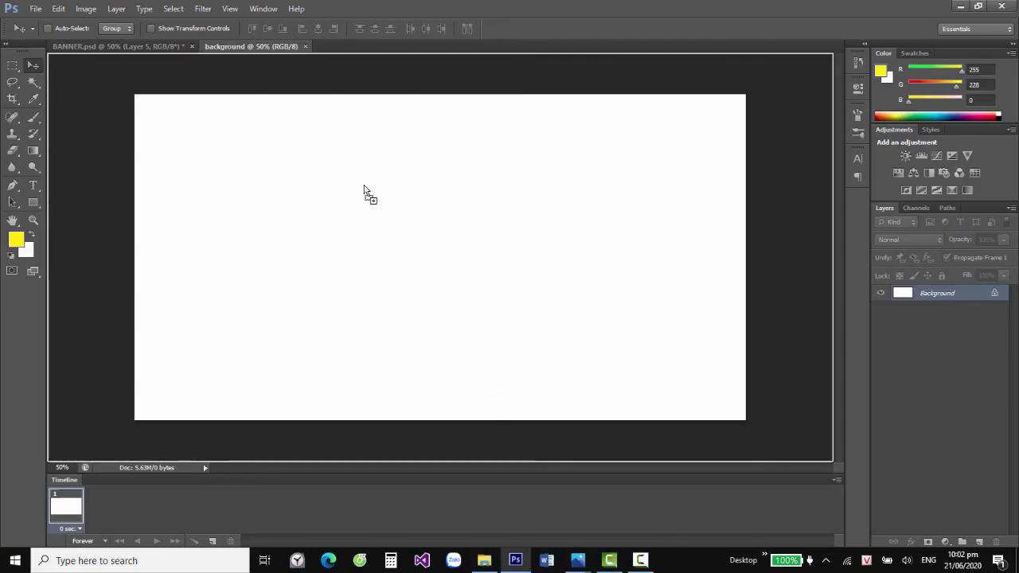
# Drop co gai 2.jpg onto the background canvas as a layer and position it near the centre.
pyautogui.moveTo(364, 186); pyautogui.dragTo(364, 187)
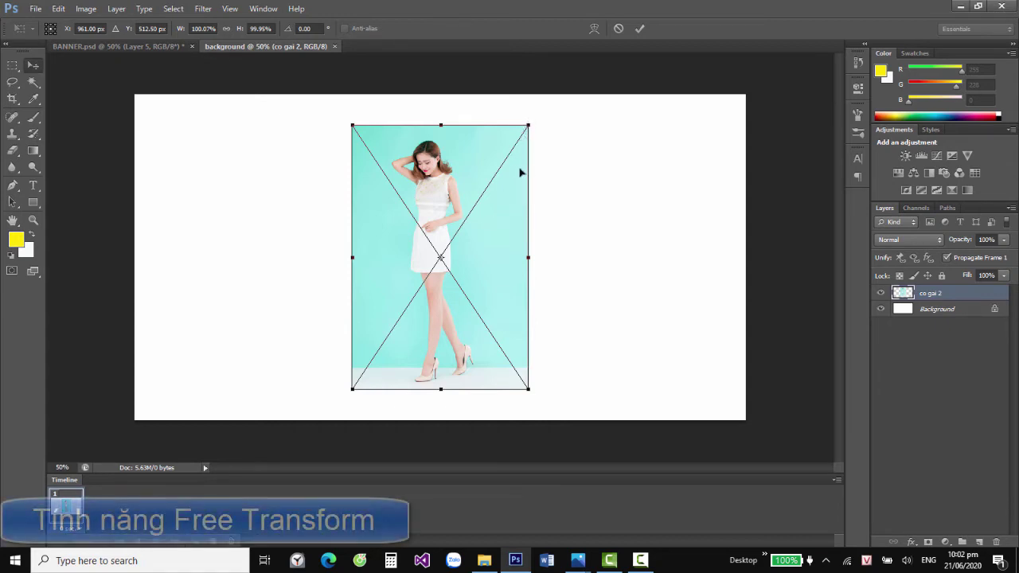
pyautogui.press('Return')
pyautogui.moveTo(502, 207)
pyautogui.mouseDown()
pyautogui.moveTo(495, 215)
pyautogui.moveTo(514, 211)
pyautogui.mouseUp()
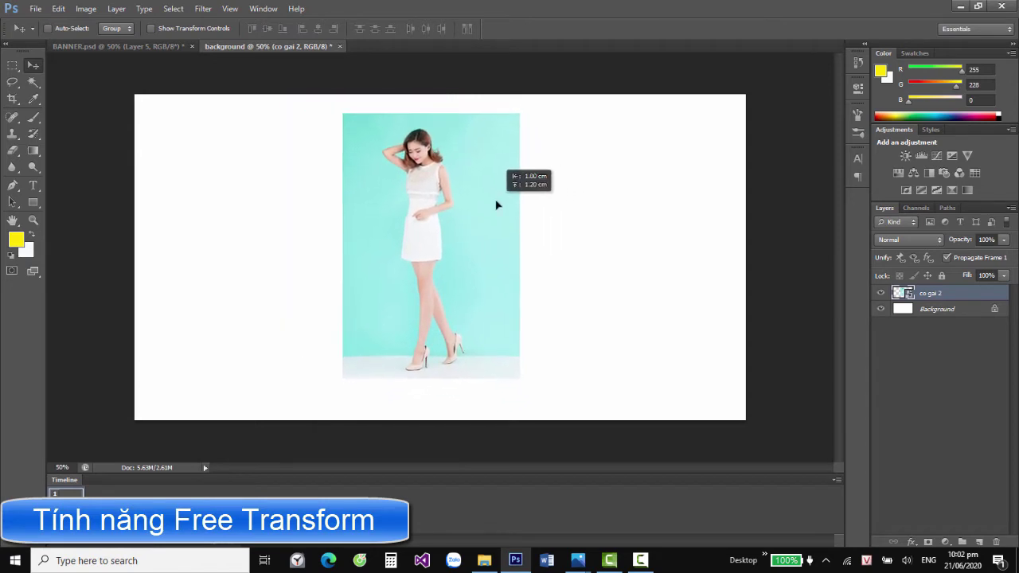
pyautogui.moveTo(506, 201); pyautogui.dragTo(469, 243)
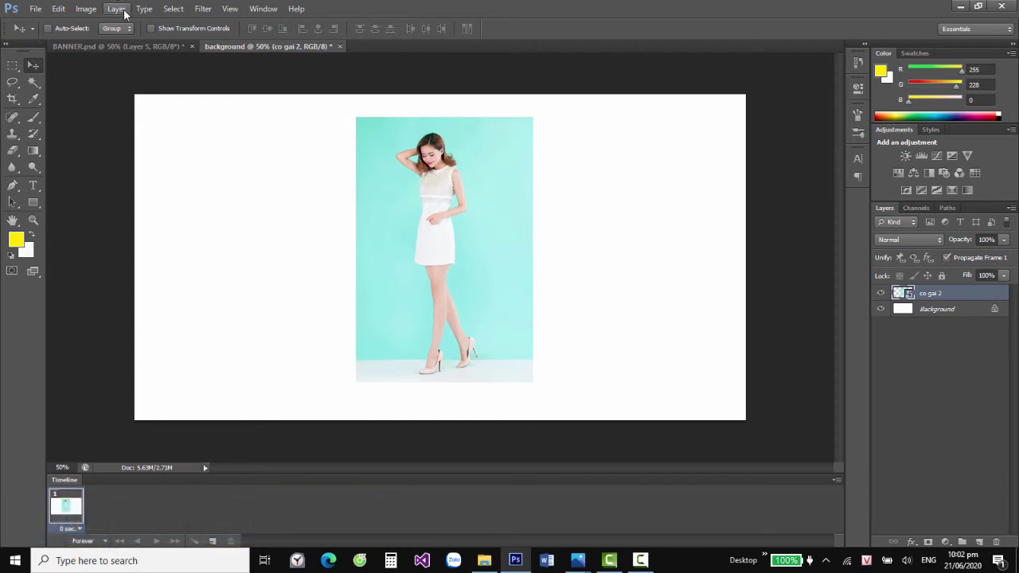
# Enlarge the photo slightly from its corner with Edit > Free Transform.
pyautogui.click(58, 10)
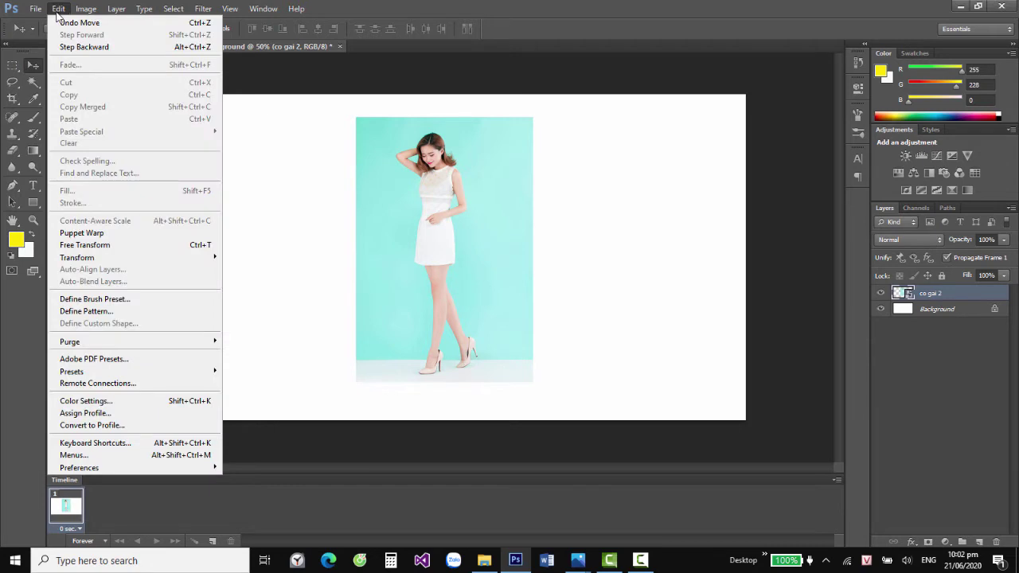
pyautogui.click(146, 253)
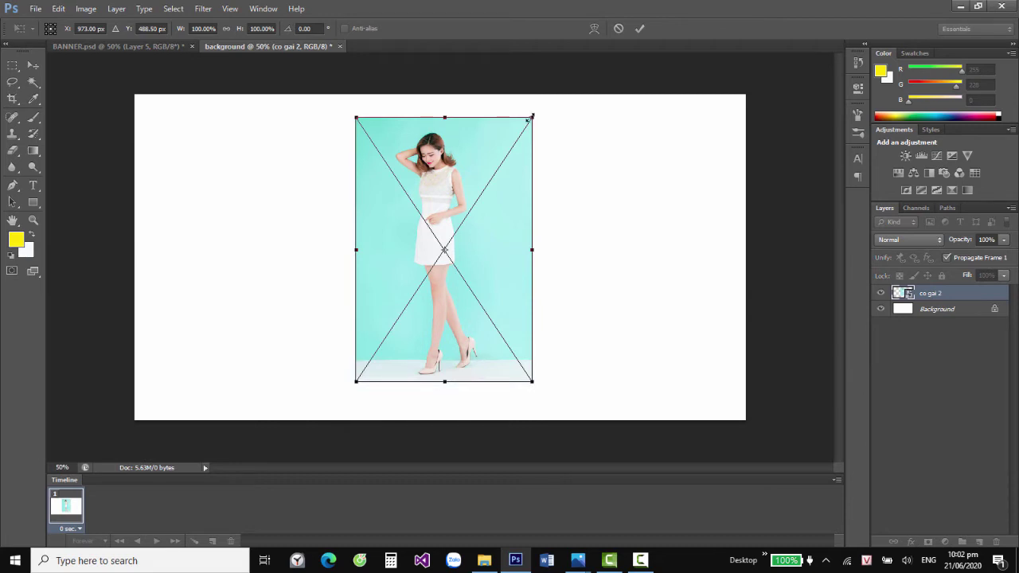
pyautogui.moveTo(530, 116)
pyautogui.mouseDown()
pyautogui.moveTo(553, 84)
pyautogui.moveTo(525, 118)
pyautogui.mouseUp()
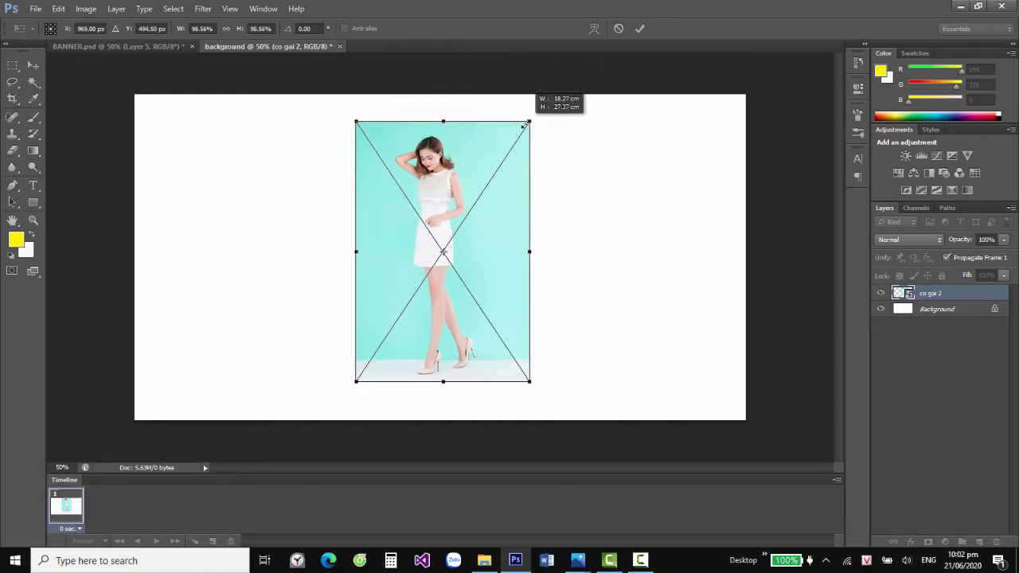
# Apply the resize, move the photo right and down, and view at 100% zoom.
pyautogui.press('Return')
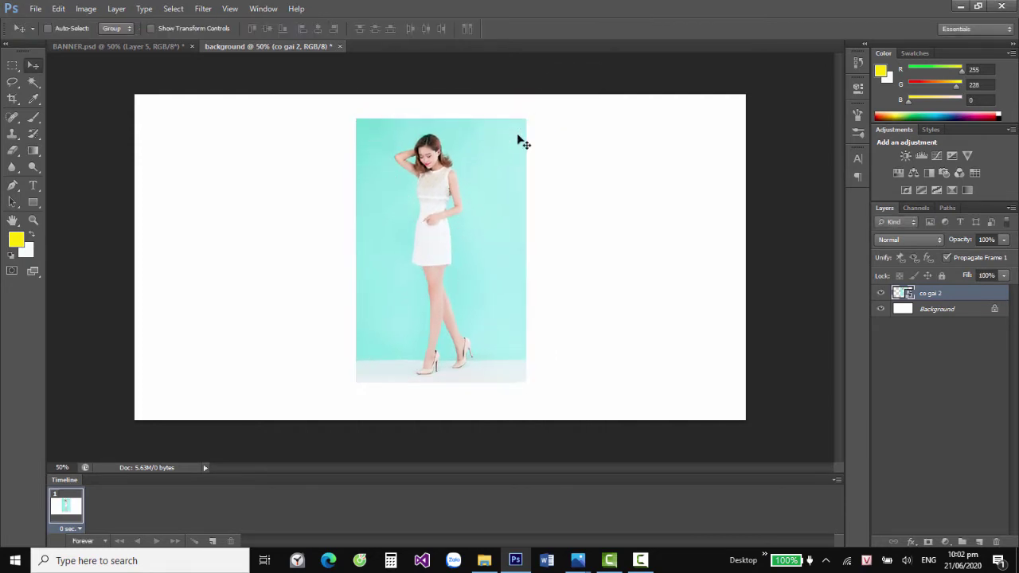
pyautogui.scroll(1, 493, 201)
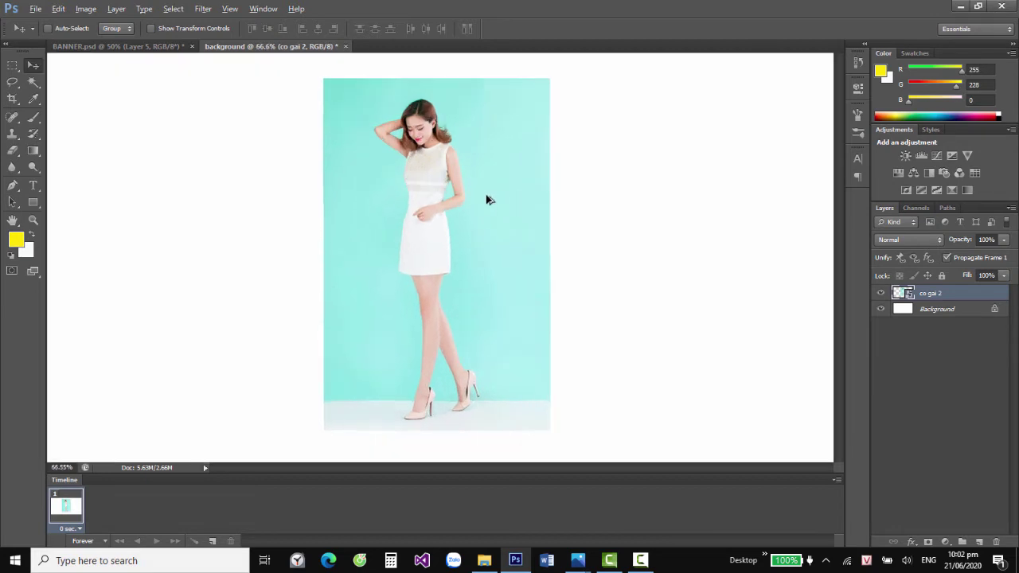
pyautogui.scroll(2, 488, 201)
pyautogui.moveTo(483, 202); pyautogui.dragTo(504, 216)
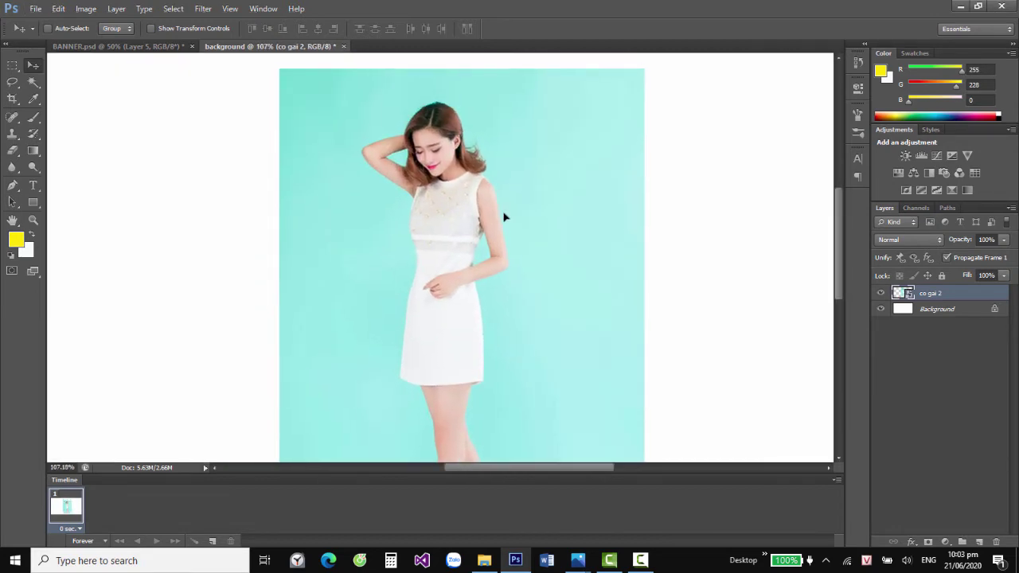
pyautogui.scroll(2, 489, 203)
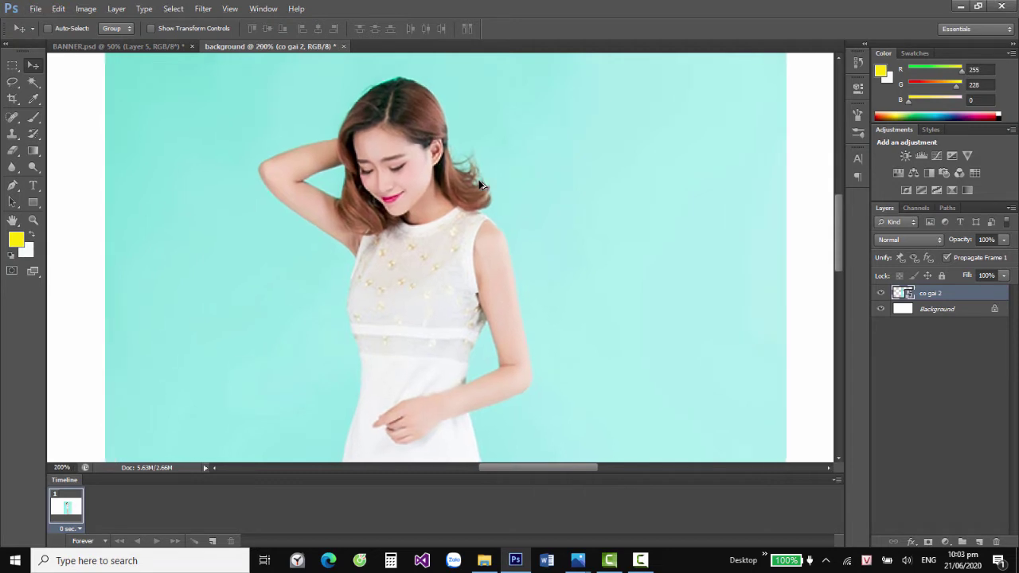
pyautogui.hotkey('ctrl', '1')
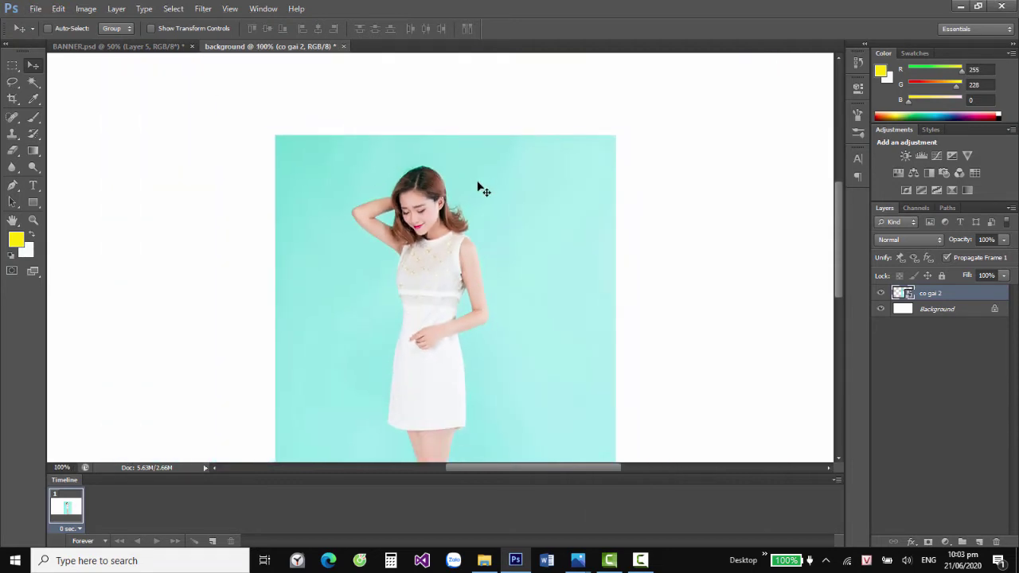
# Try nudging the photo up, undo it, and begin a new free transform.
pyautogui.scroll(2, 470, 285)
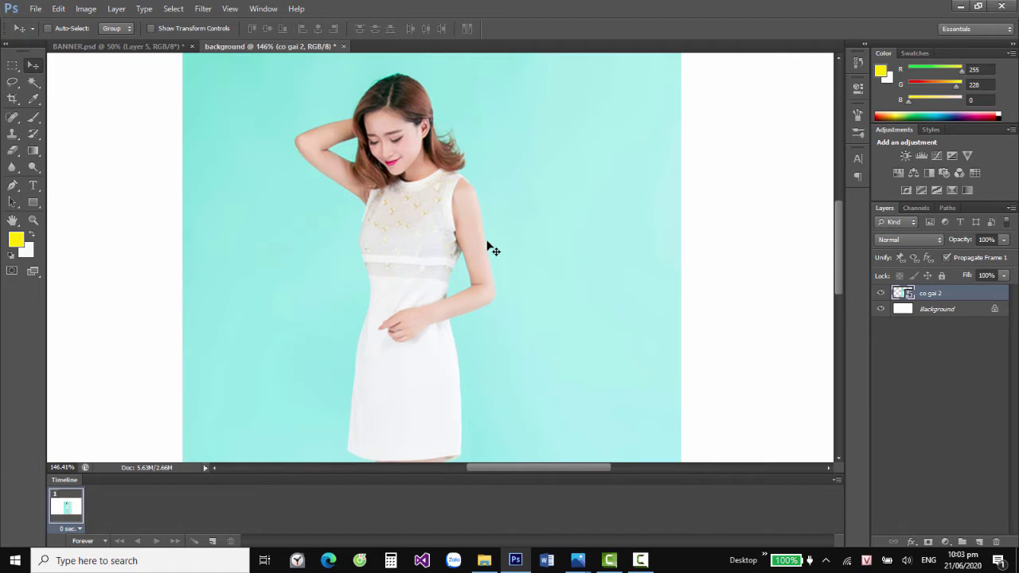
pyautogui.scroll(-3, 479, 231)
pyautogui.press('alt')
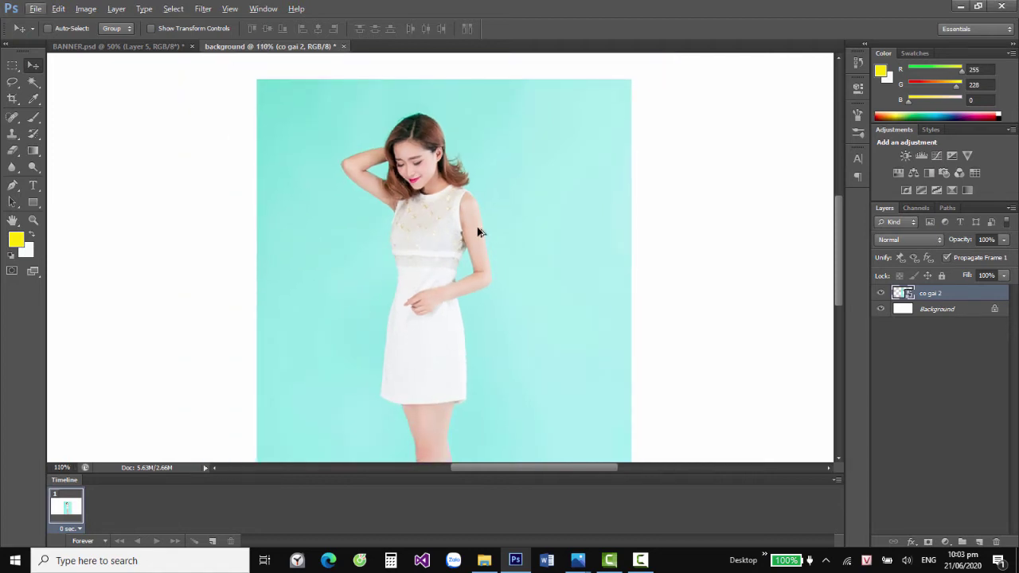
pyautogui.scroll(1, 453, 189)
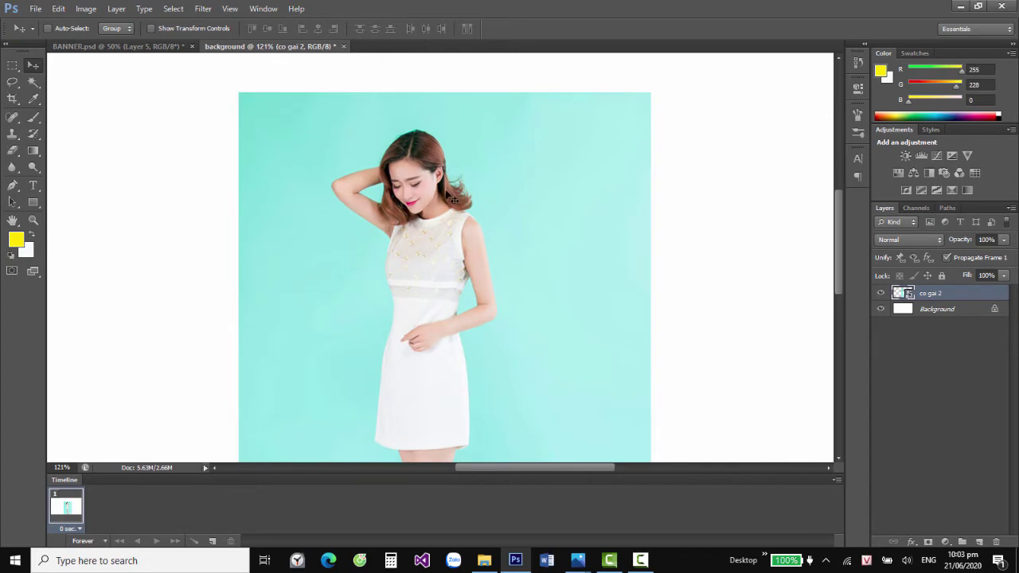
pyautogui.scroll(-2, 452, 199)
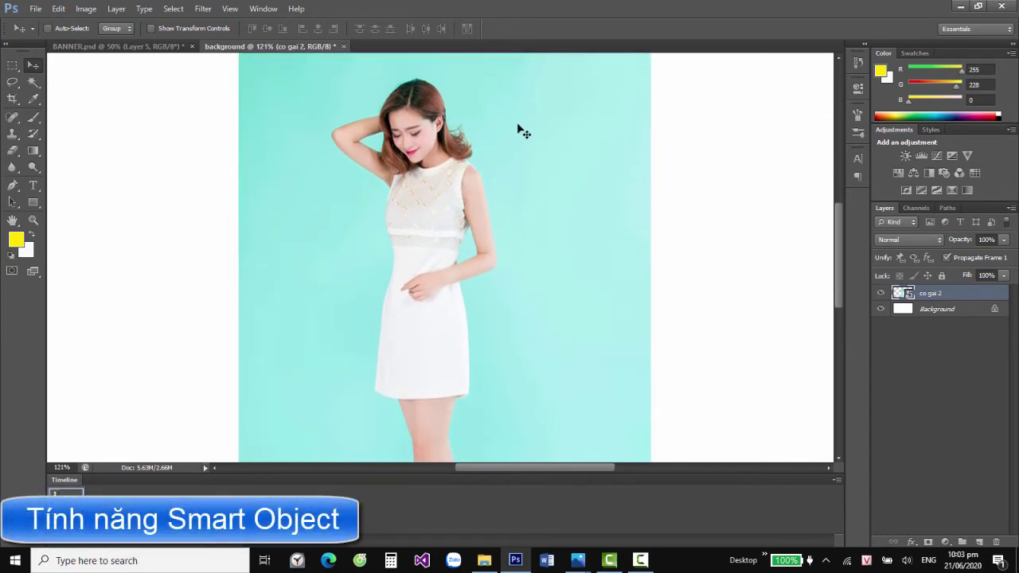
pyautogui.scroll(1, 516, 132)
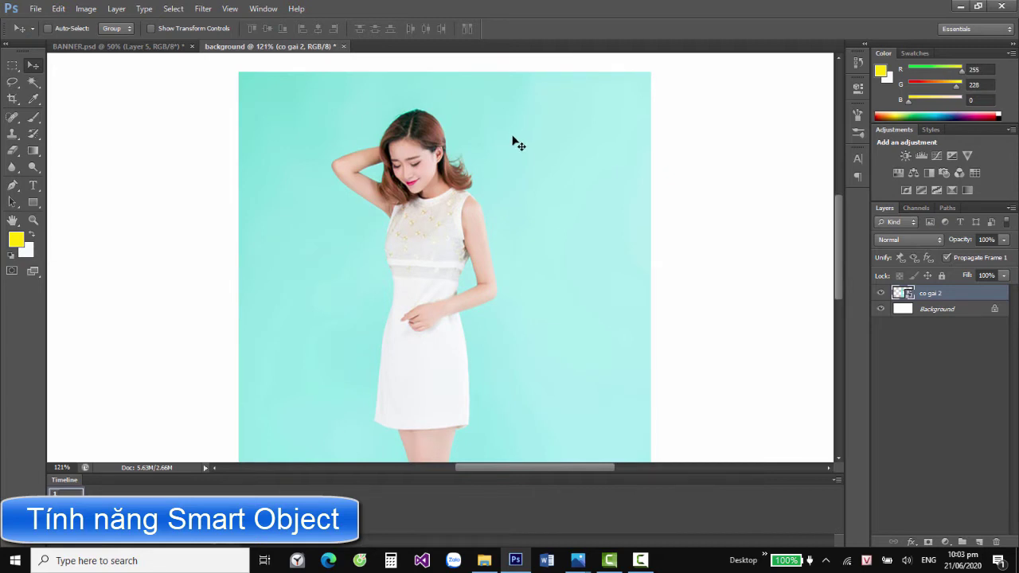
pyautogui.hotkey('shift', 'Up')
pyautogui.hotkey('shift', 'Up')
pyautogui.hotkey('shift', 'Up')
pyautogui.hotkey('shift', 'Up')
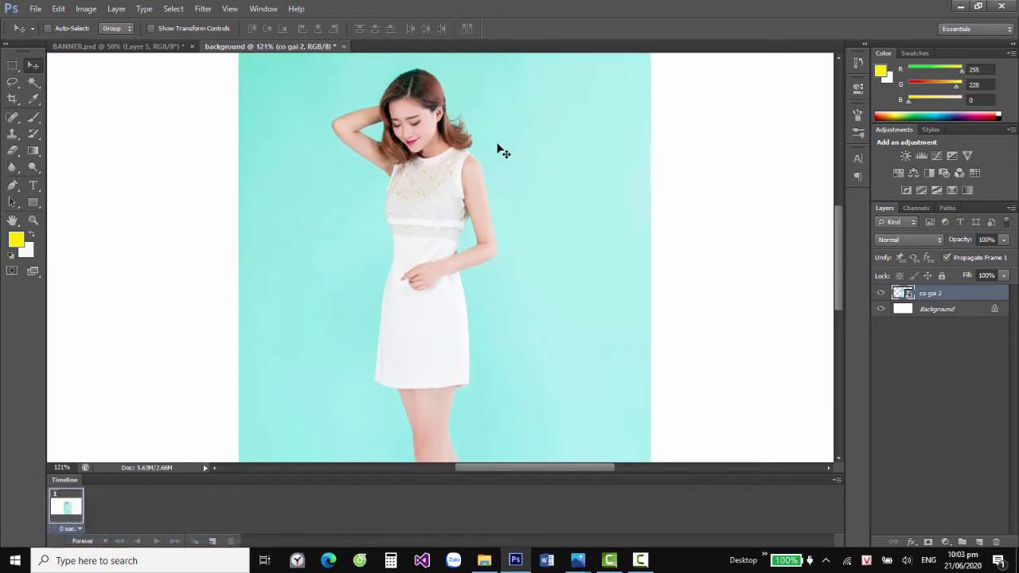
pyautogui.hotkey('ctrl', 'z')
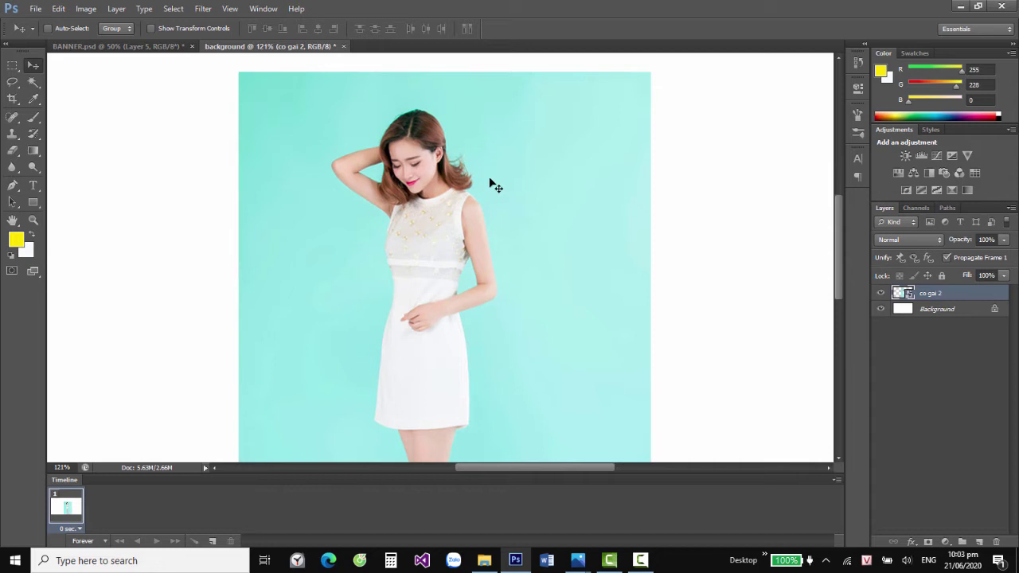
pyautogui.hotkey('ctrl', 't')
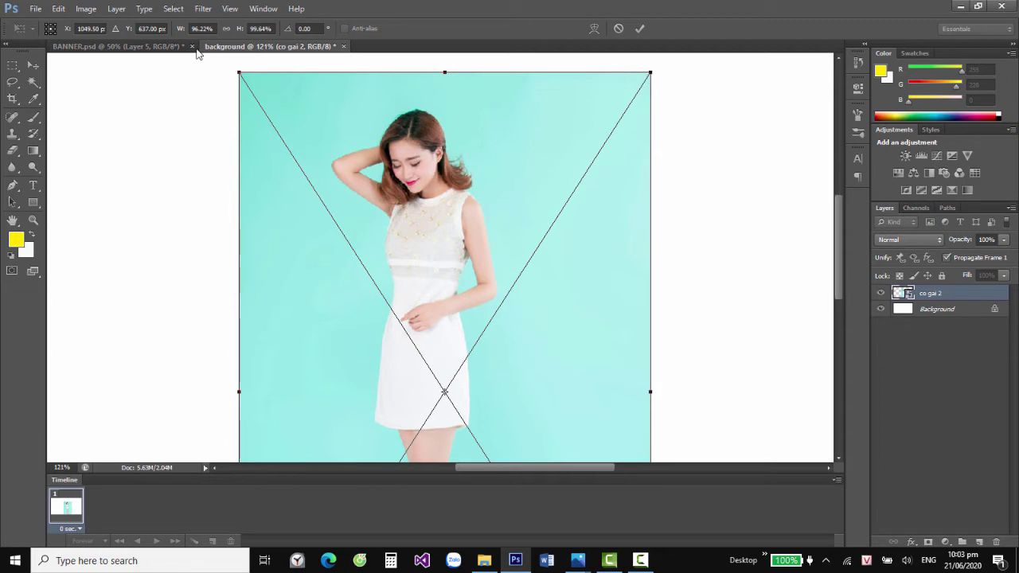
# Shrink the woman's photo to about 16.55% width and 15.13% height.
pyautogui.click(58, 9)
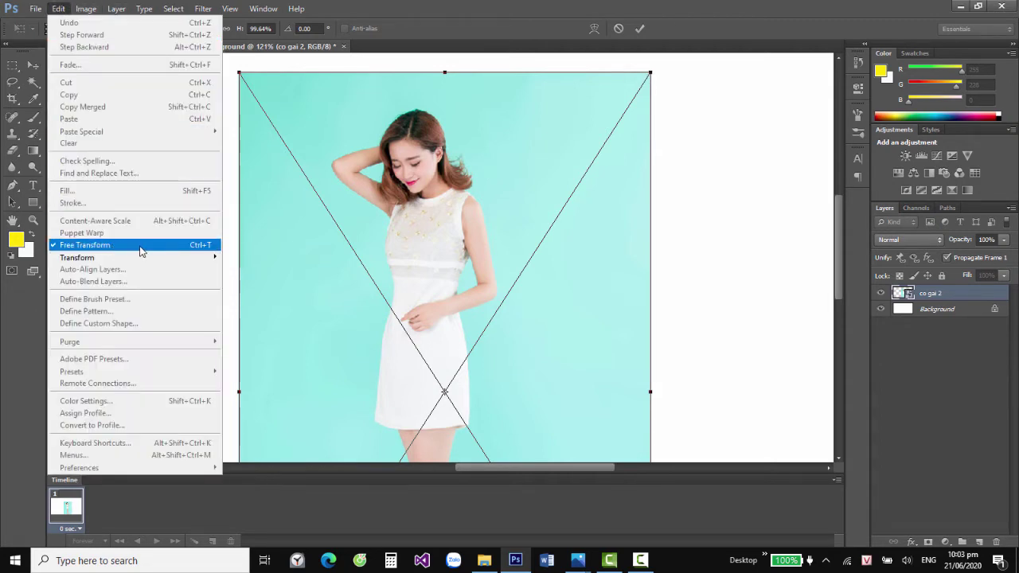
pyautogui.click(651, 74)
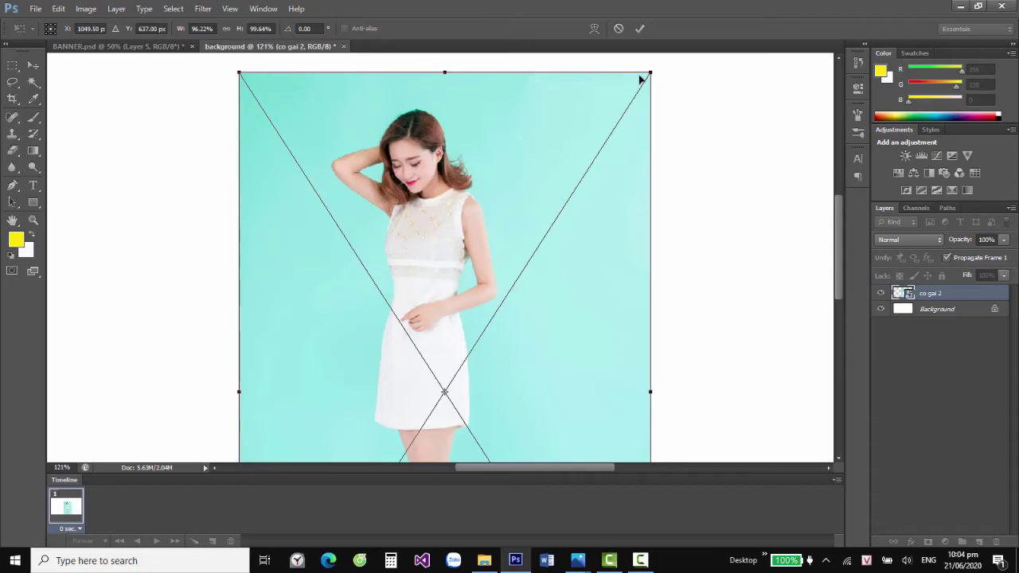
pyautogui.moveTo(650, 73)
pyautogui.mouseDown()
pyautogui.moveTo(503, 266)
pyautogui.moveTo(579, 157)
pyautogui.mouseUp()
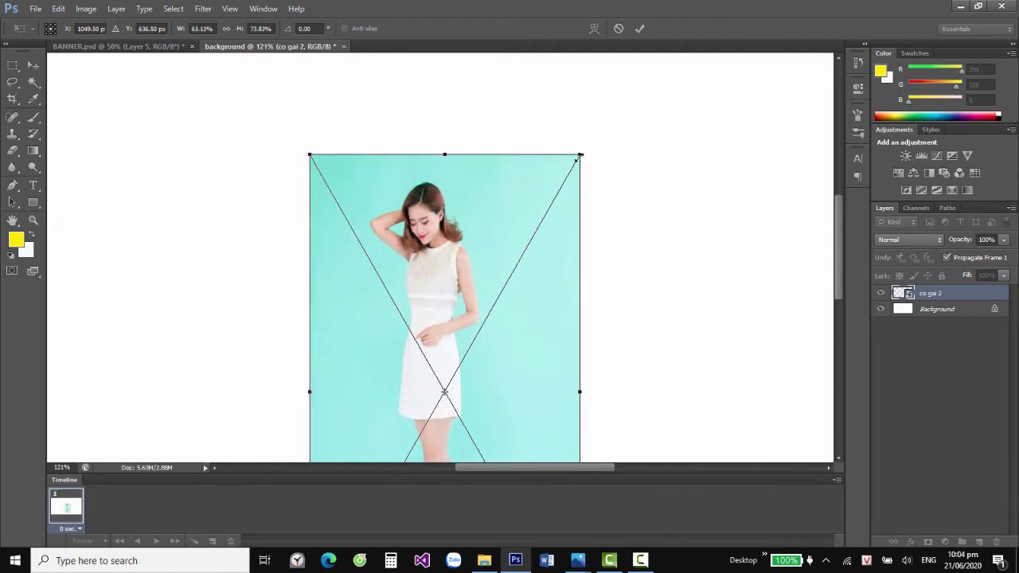
pyautogui.moveTo(572, 164); pyautogui.dragTo(476, 350)
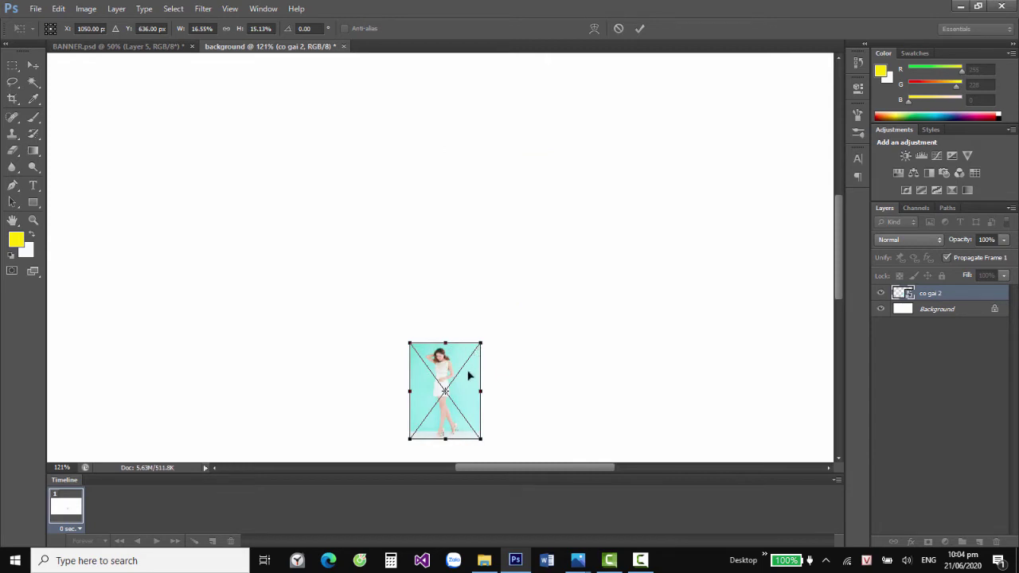
# Scale the photo back up to about 67.63% by 61.82% and move it left and down.
pyautogui.press('Return')
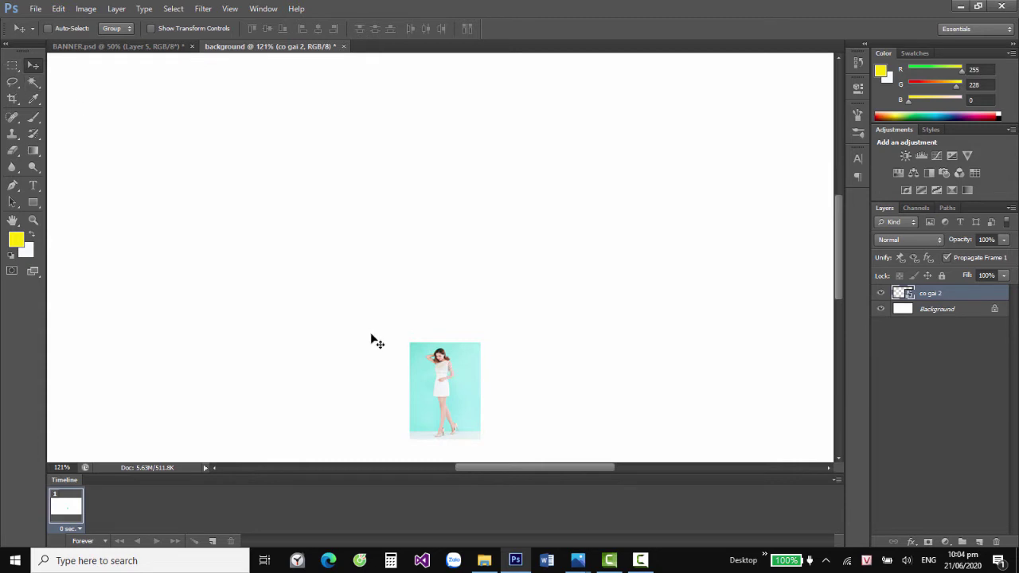
pyautogui.hotkey('ctrl', 't')
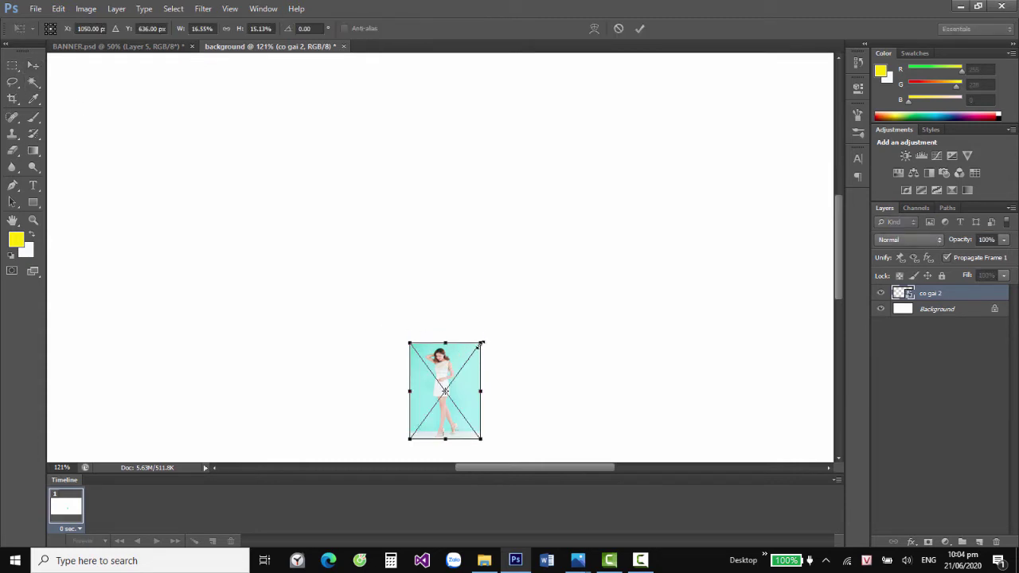
pyautogui.moveTo(481, 344); pyautogui.dragTo(741, 74)
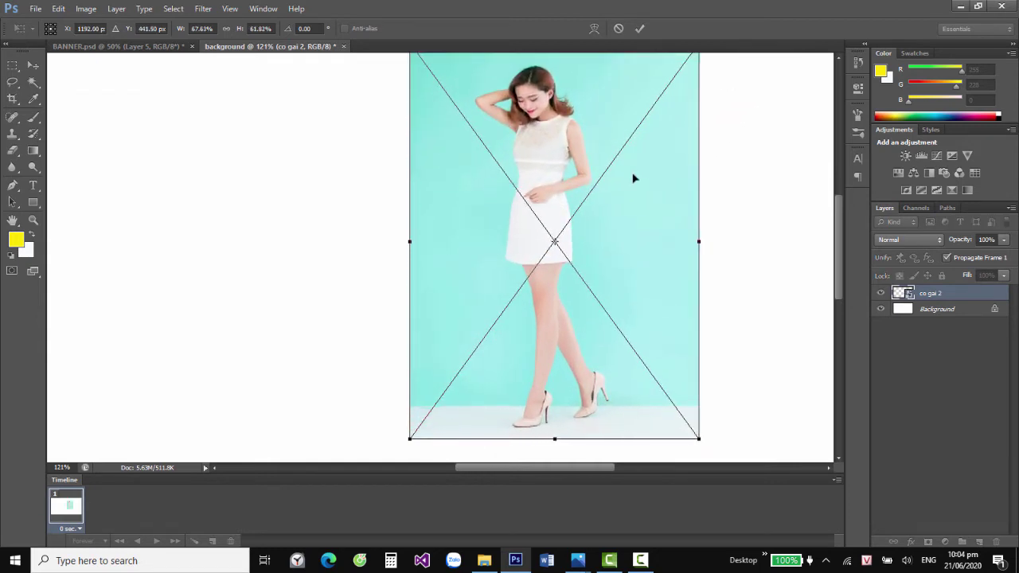
pyautogui.moveTo(633, 177); pyautogui.dragTo(559, 201)
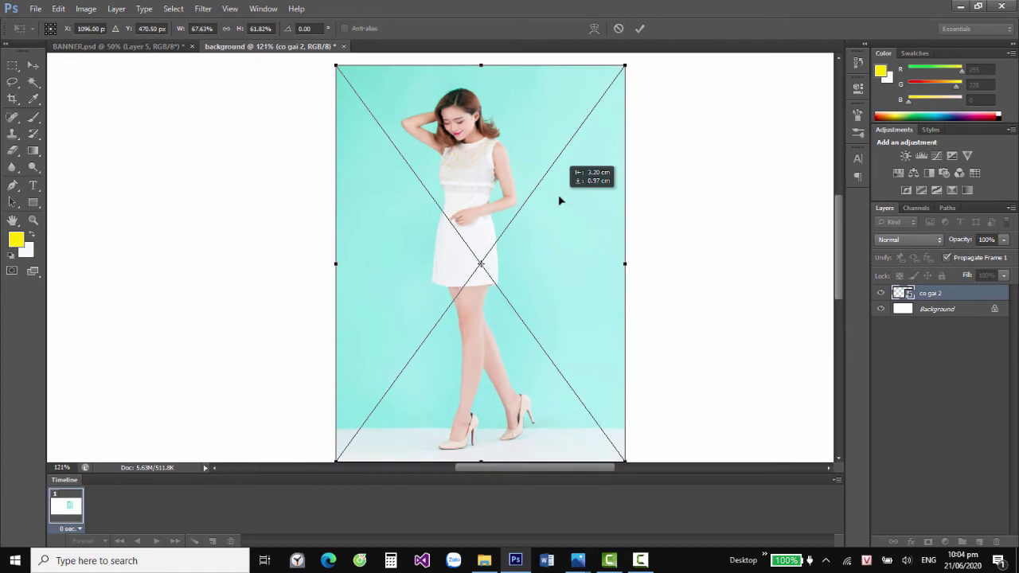
pyautogui.press('Return')
# Drag the co gai 2 photo about 2.53 cm left, exposing white canvas on the right.
pyautogui.scroll(1, 461, 289)
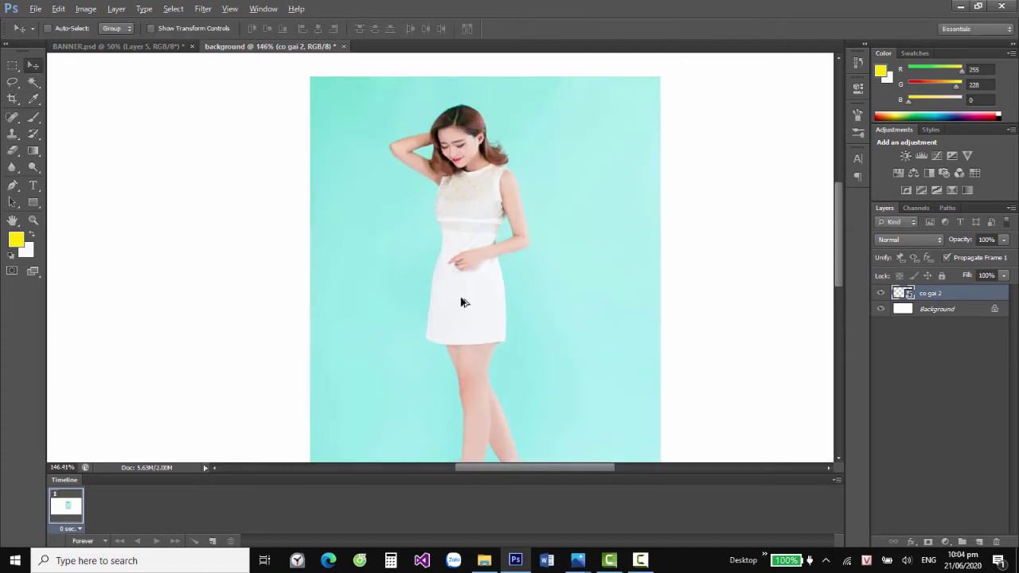
pyautogui.scroll(3, 461, 294)
pyautogui.scroll(1, 445, 286)
pyautogui.scroll(3, 389, 334)
pyautogui.scroll(-3, 389, 286)
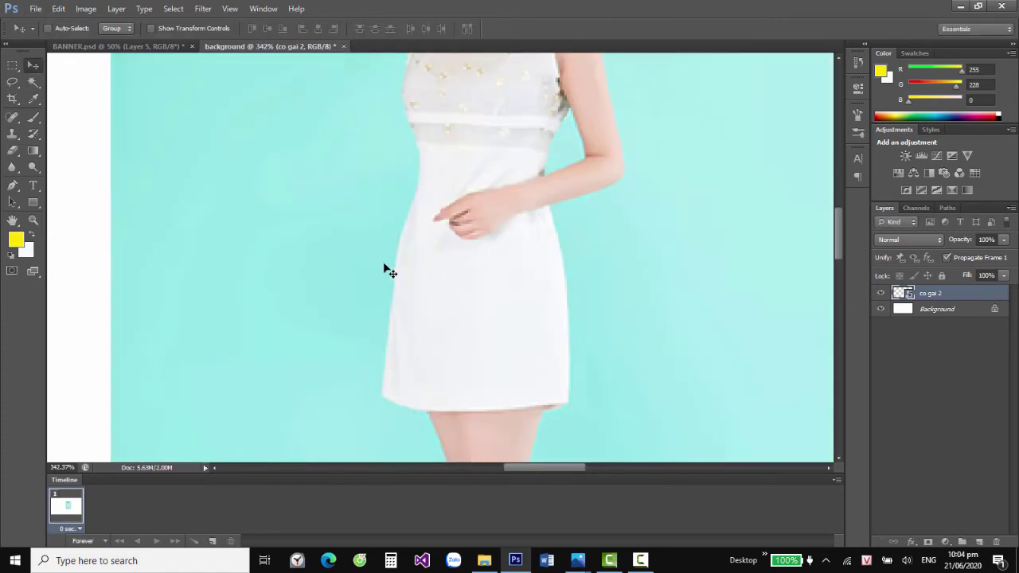
pyautogui.scroll(3, 358, 309)
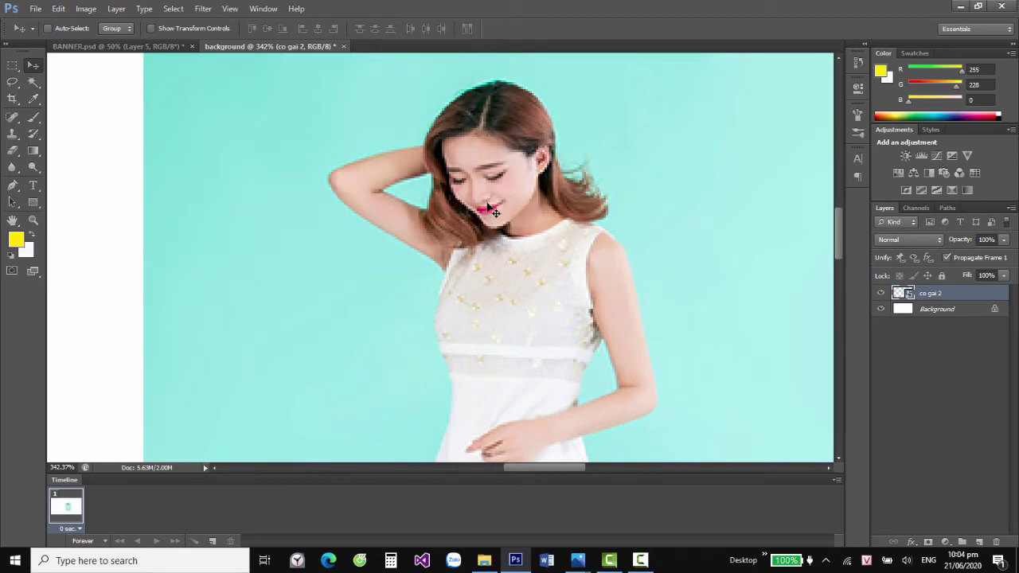
pyautogui.scroll(-1, 488, 208)
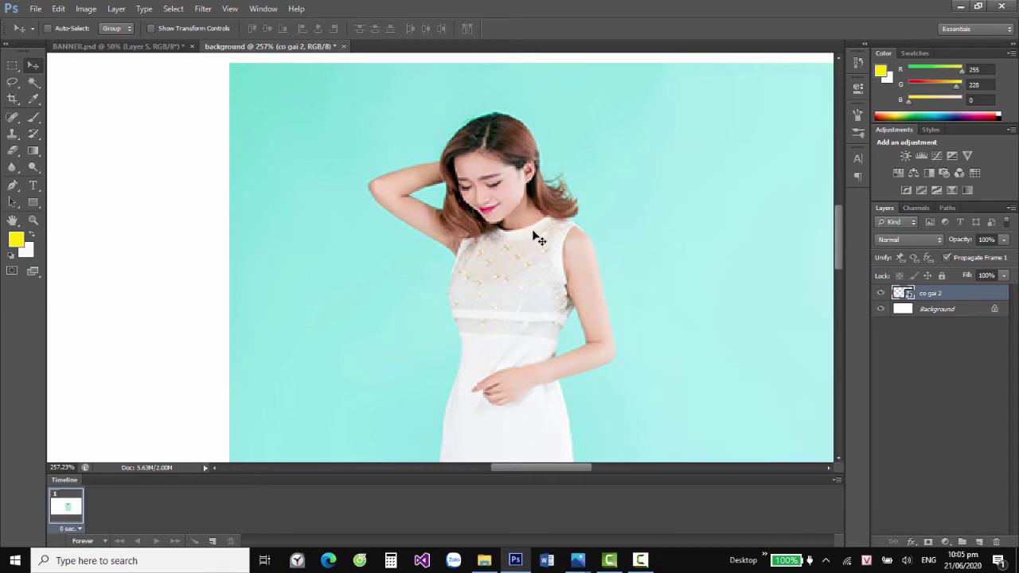
pyautogui.moveTo(527, 228); pyautogui.dragTo(528, 267)
pyautogui.hotkey('ctrl', 'z')
pyautogui.moveTo(677, 169)
pyautogui.mouseDown()
pyautogui.moveTo(509, 187)
pyautogui.moveTo(576, 181)
pyautogui.mouseUp()
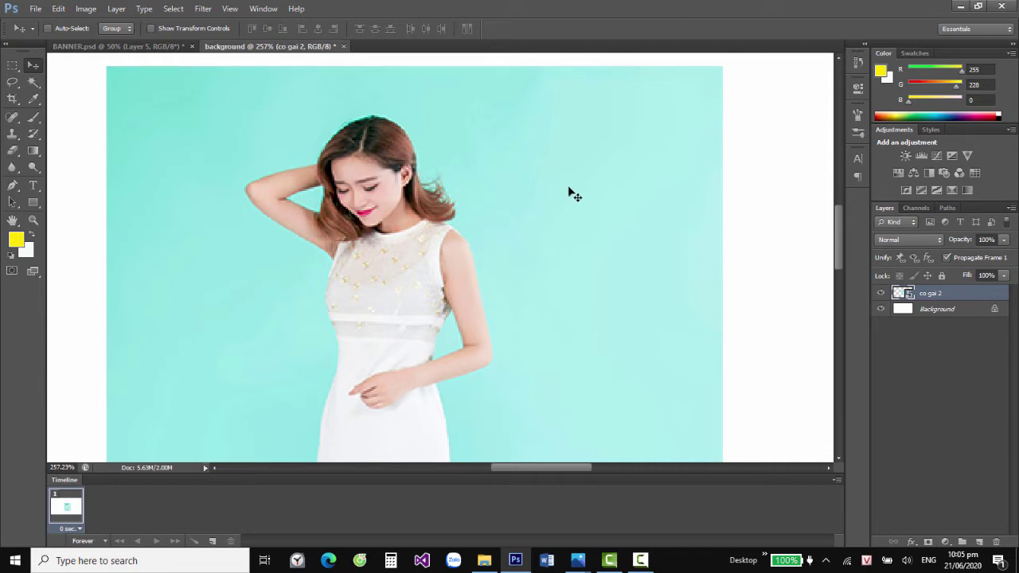
pyautogui.moveTo(575, 187); pyautogui.dragTo(583, 193)
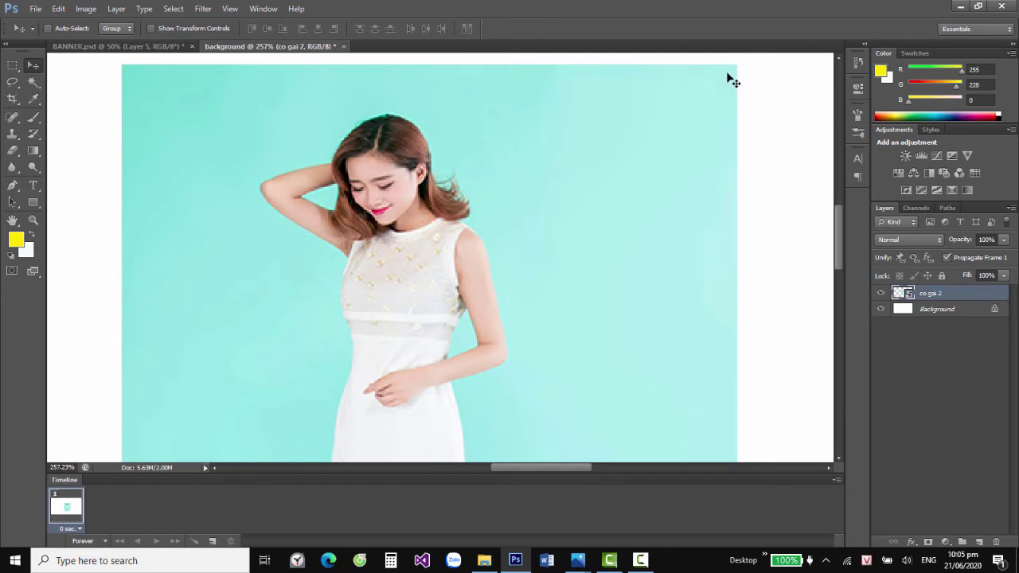
pyautogui.moveTo(608, 217); pyautogui.dragTo(514, 210)
pyautogui.moveTo(484, 560)
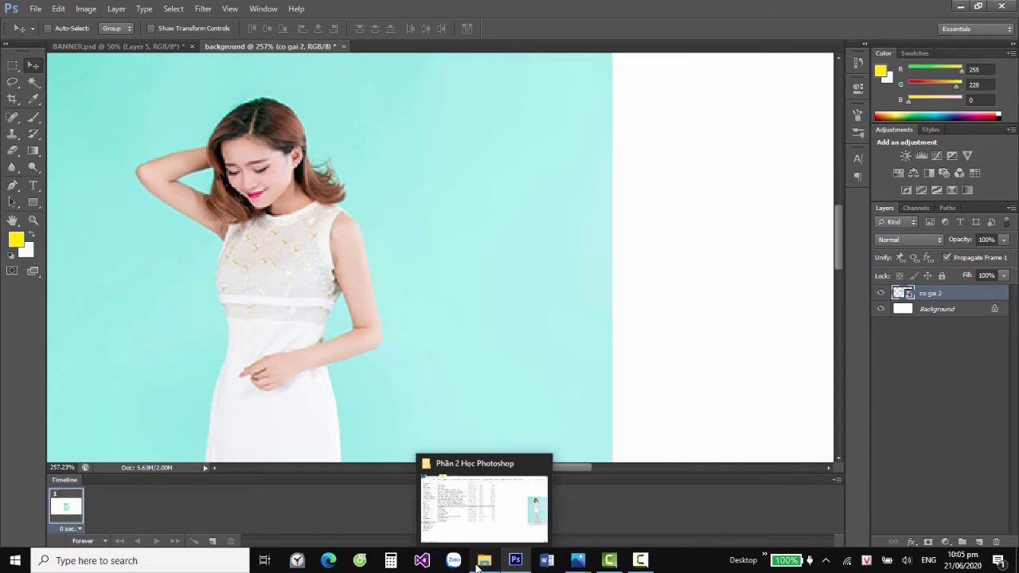
# Drag co gai 2.jpg from File Explorer into the background document again.
pyautogui.click(479, 563)
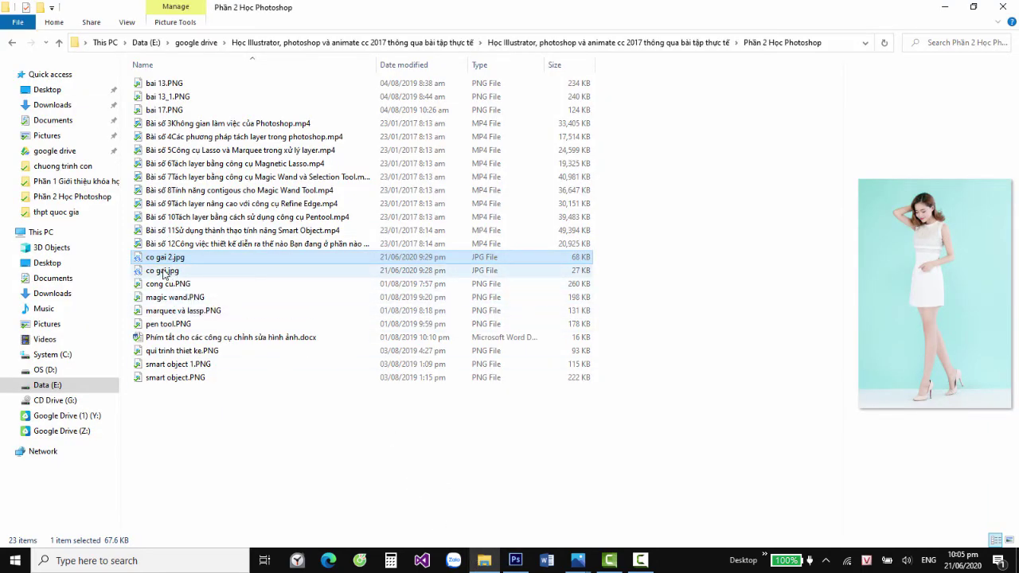
pyautogui.click(165, 272)
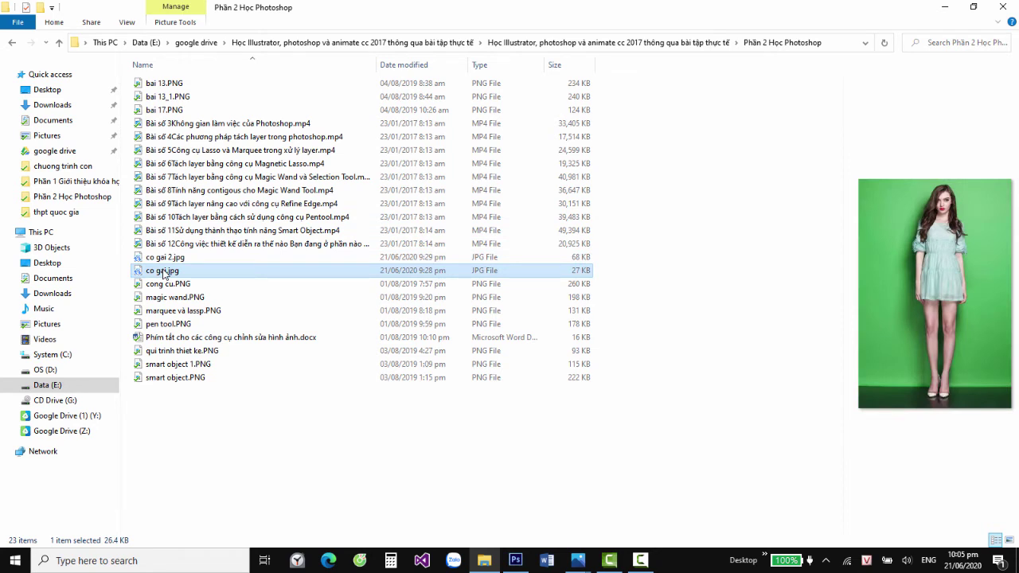
pyautogui.moveTo(169, 259); pyautogui.dragTo(482, 520)
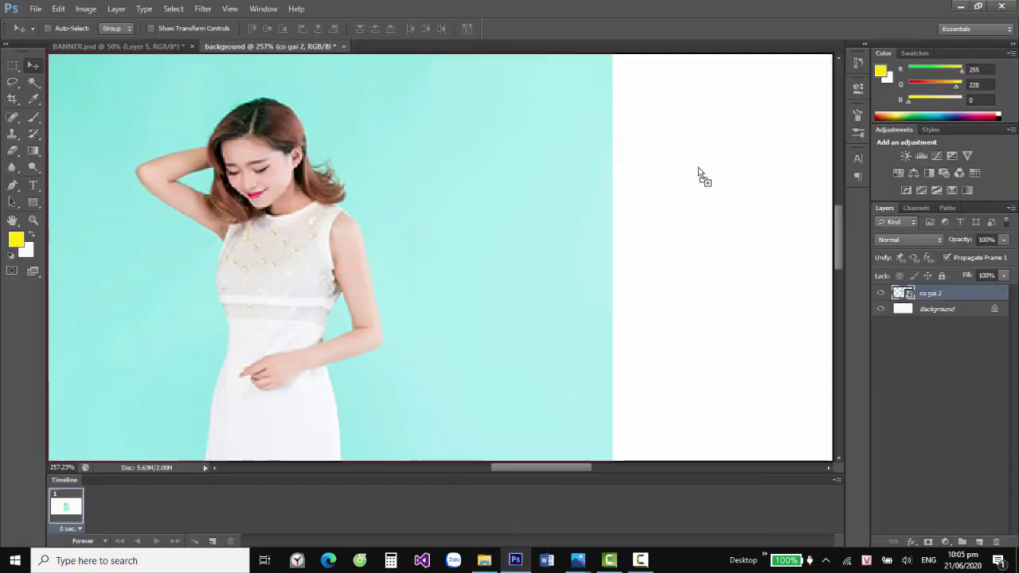
pyautogui.moveTo(482, 519); pyautogui.dragTo(436, 101)
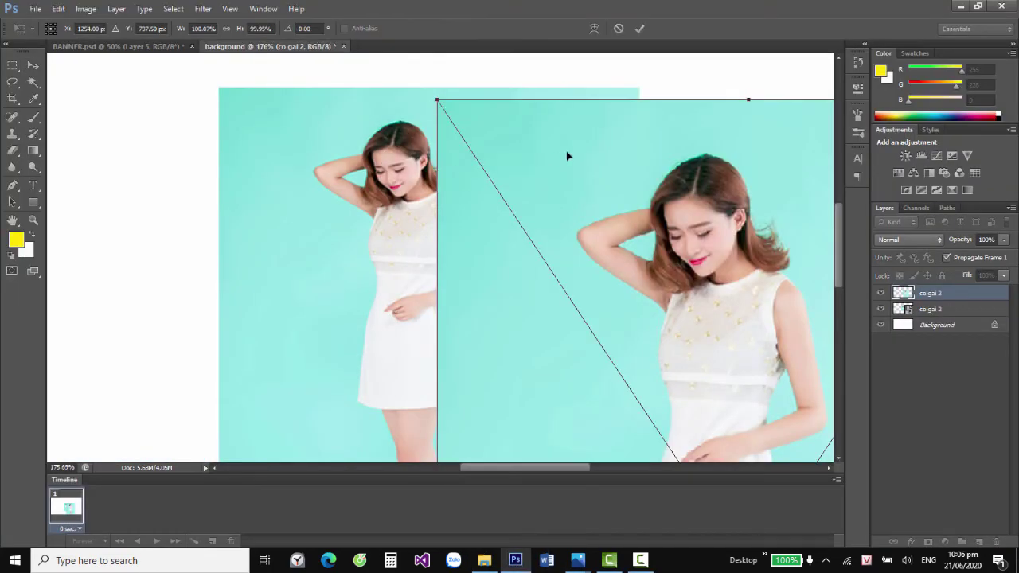
# Commit the new photo, move it up and right, and select the lower co gai 2 layer.
pyautogui.press('Return')
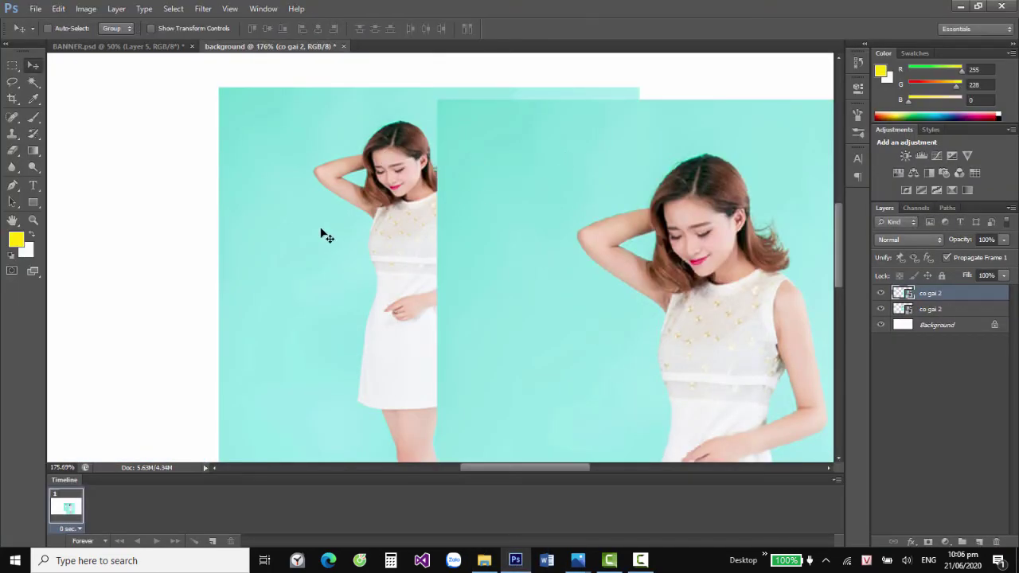
pyautogui.moveTo(300, 235)
pyautogui.mouseDown()
pyautogui.moveTo(193, 239)
pyautogui.moveTo(315, 188)
pyautogui.mouseUp()
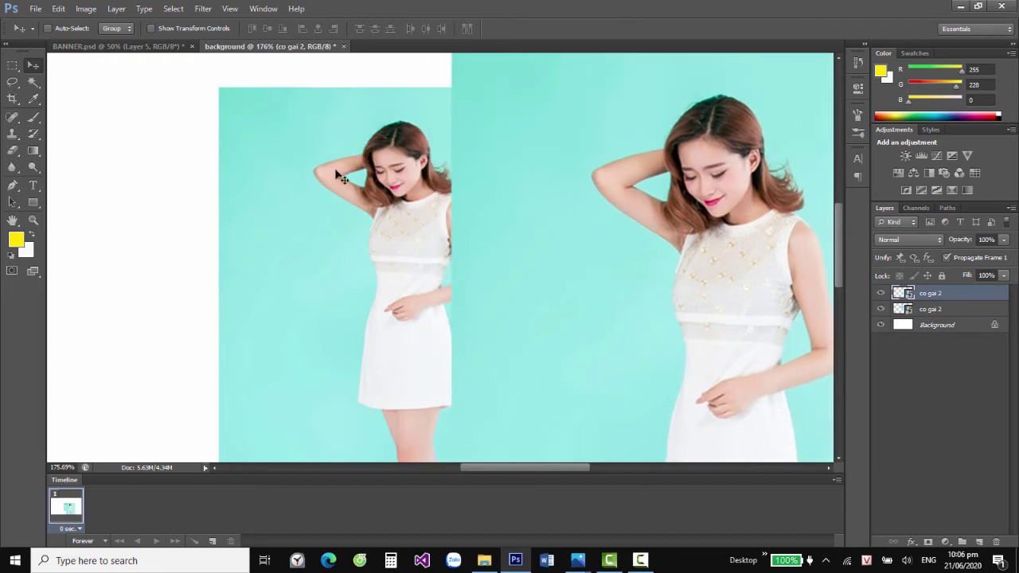
pyautogui.click(931, 307)
pyautogui.click(934, 310)
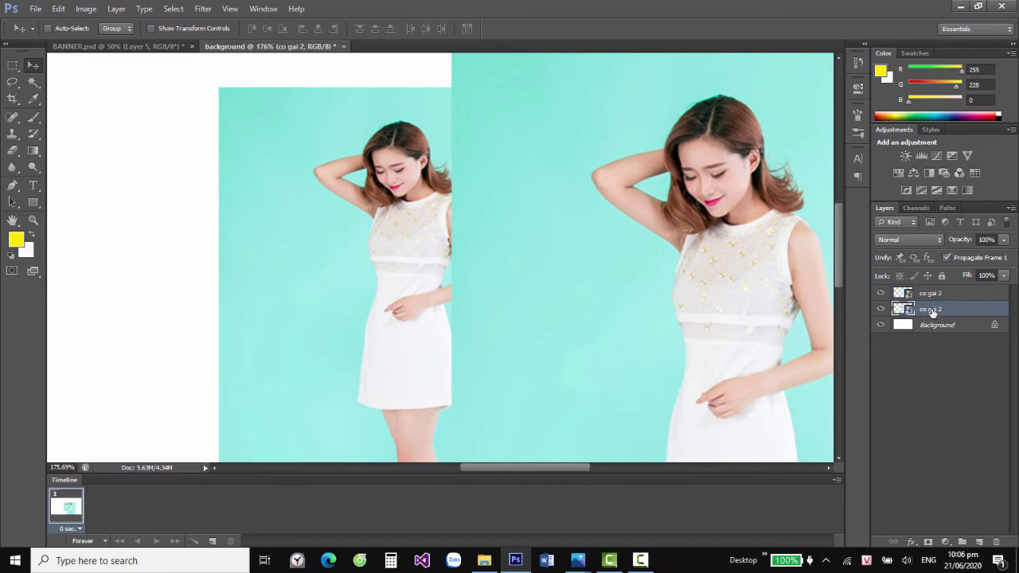
# Toggle layer visibility to compare, leaving the lower co gai 2 layer hidden, and shift the photo left.
pyautogui.click(880, 309)
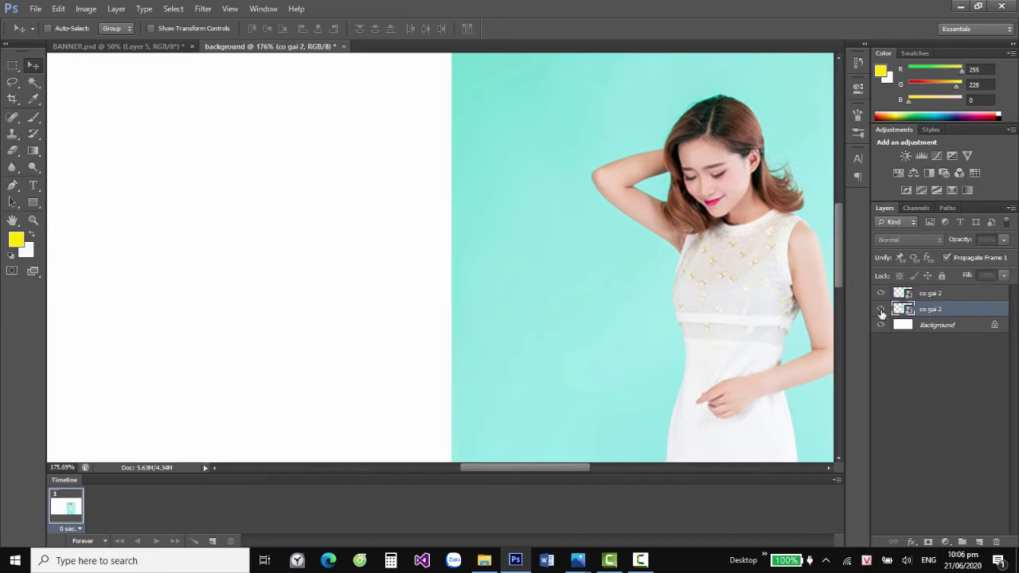
pyautogui.click(880, 310)
pyautogui.click(880, 293)
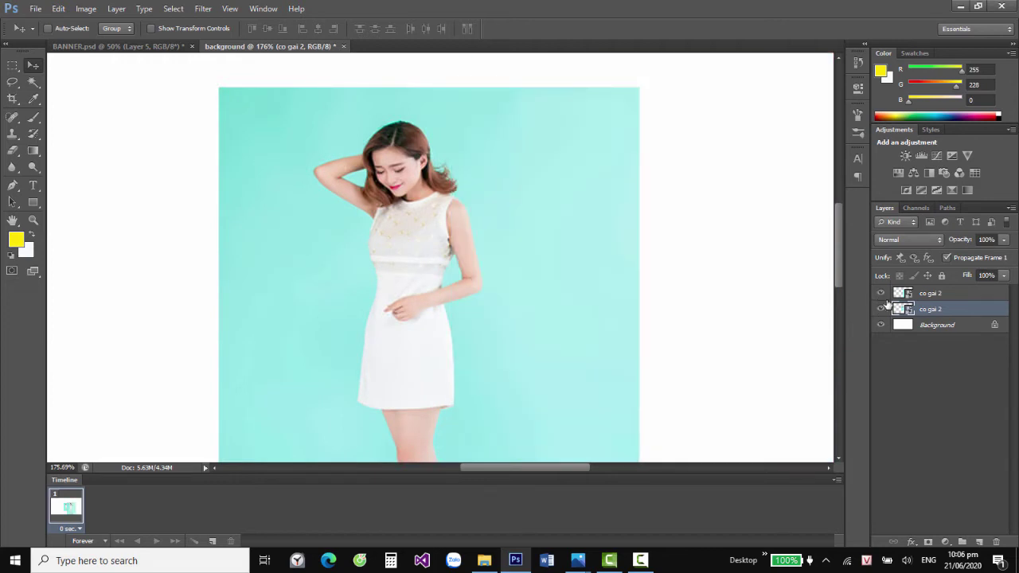
pyautogui.click(880, 293)
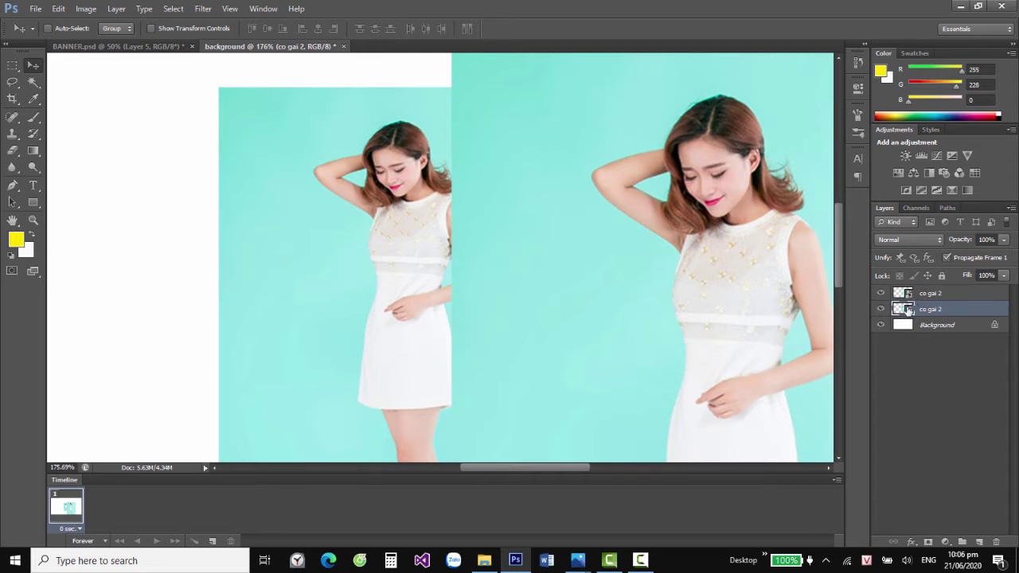
pyautogui.click(880, 310)
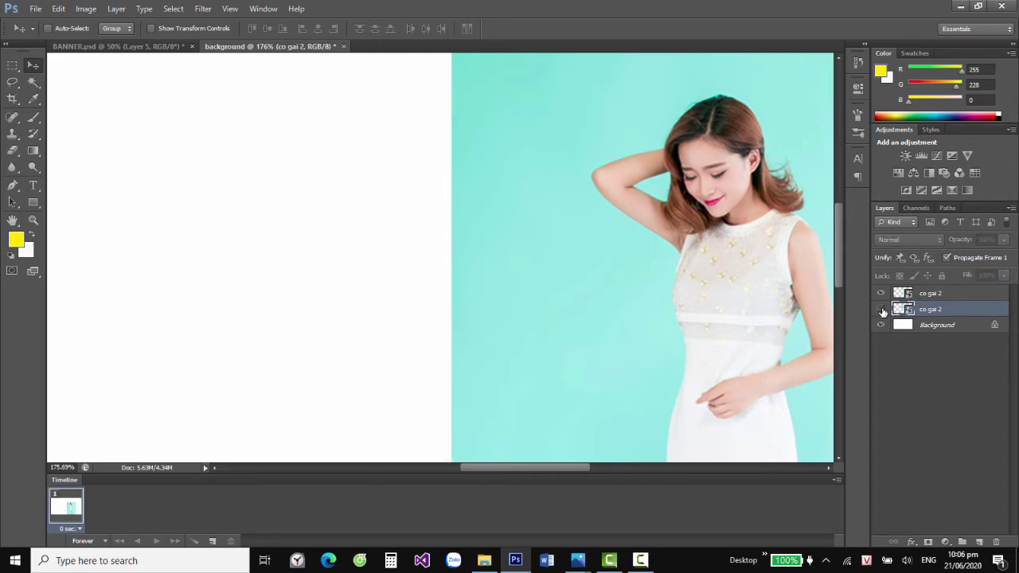
pyautogui.moveTo(629, 202); pyautogui.dragTo(382, 225)
# Convert the top co gai 2 layer to a smart object and move it left.
pyautogui.click(917, 294)
pyautogui.rightClick(918, 296)
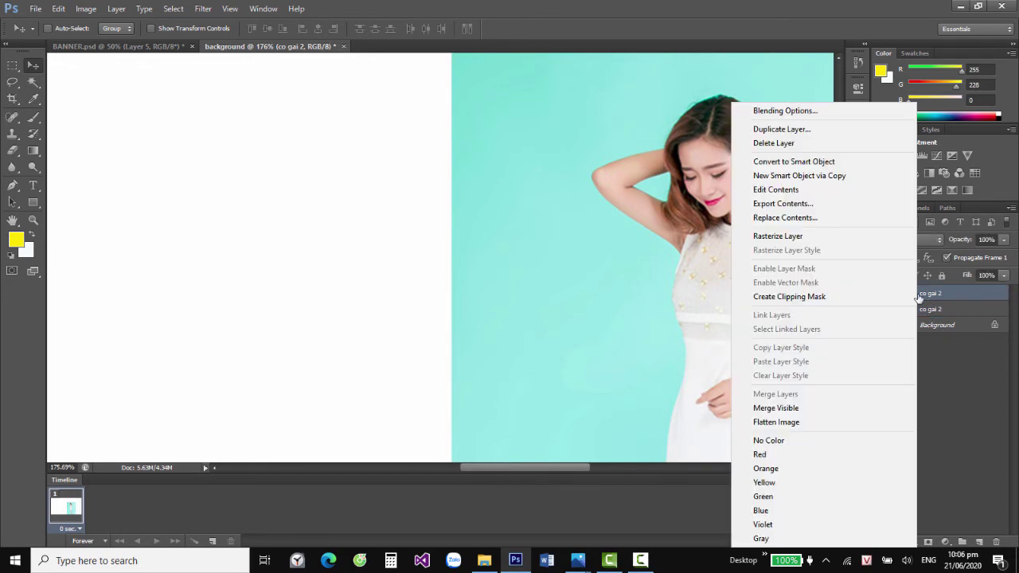
pyautogui.click(790, 163)
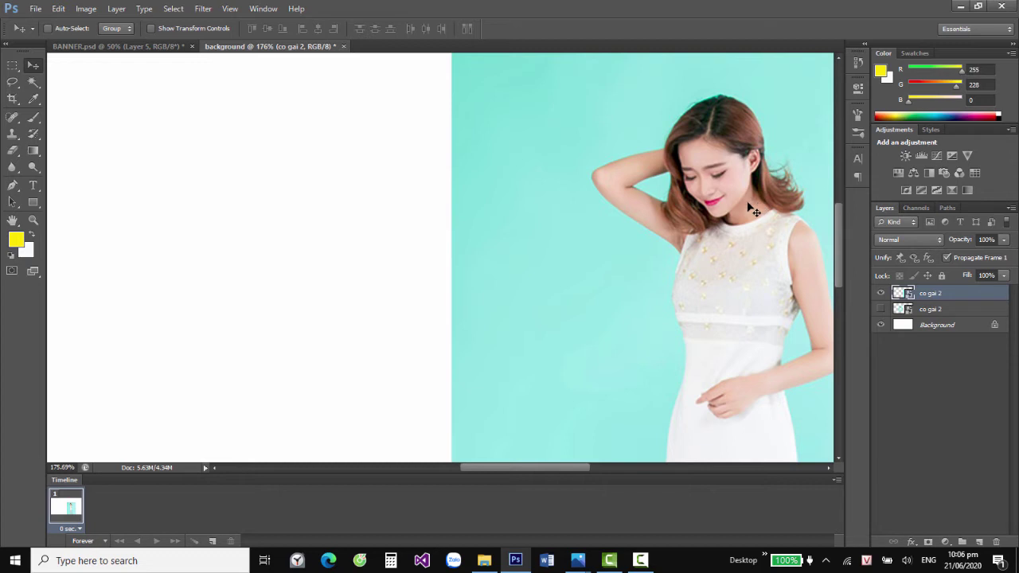
pyautogui.moveTo(740, 205); pyautogui.dragTo(446, 211)
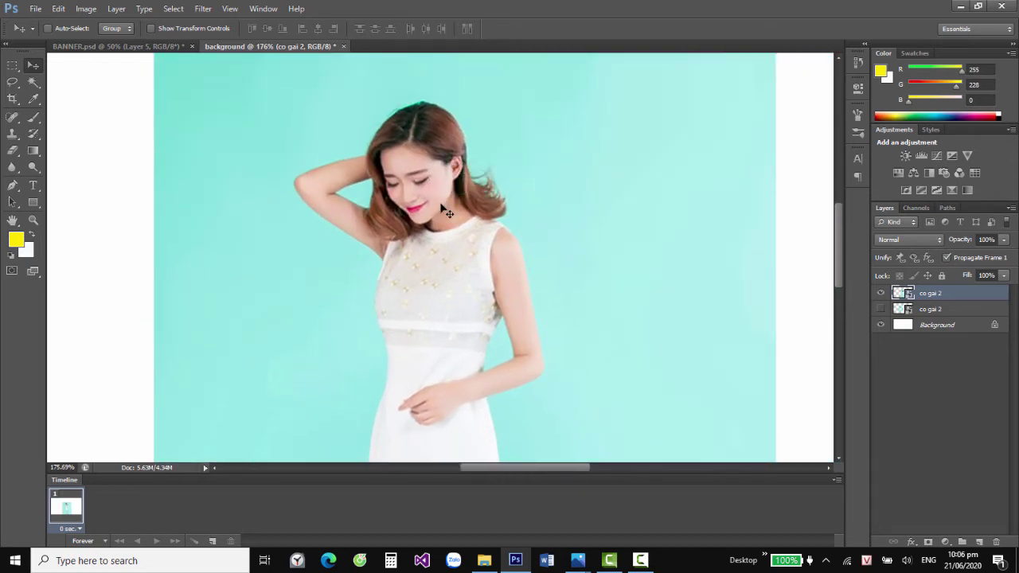
# Shrink the smart-object photo to a small size and apply it.
pyautogui.hotkey('ctrl', 't')
pyautogui.scroll(2, 625, 196)
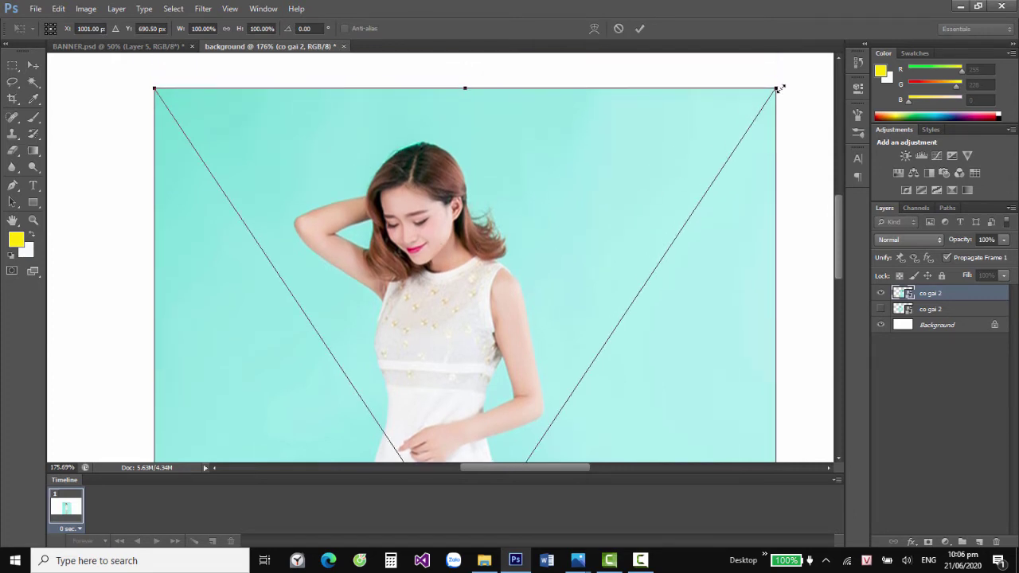
pyautogui.moveTo(778, 87)
pyautogui.mouseDown()
pyautogui.moveTo(494, 85)
pyautogui.moveTo(393, 257)
pyautogui.mouseUp()
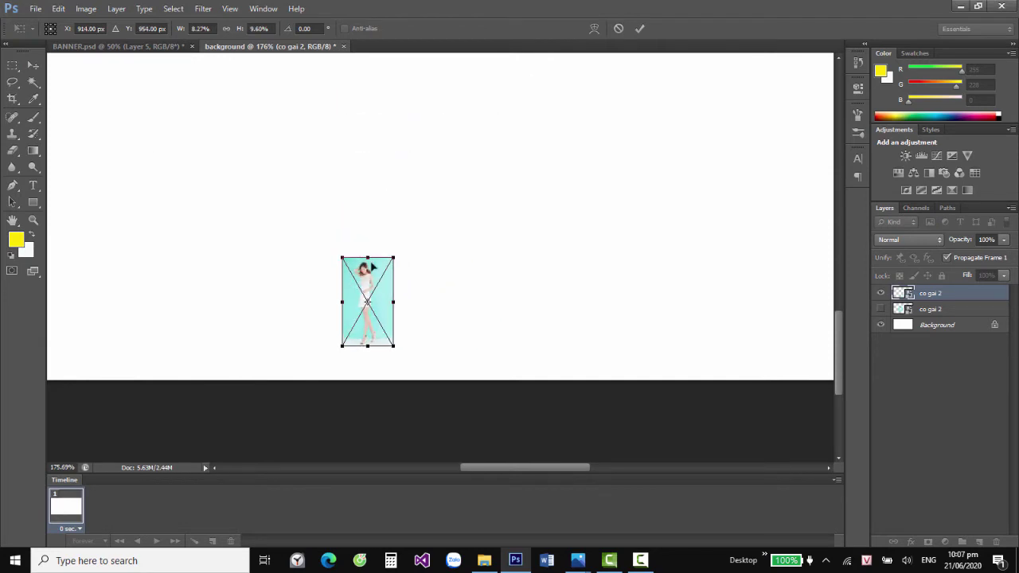
pyautogui.press('Return')
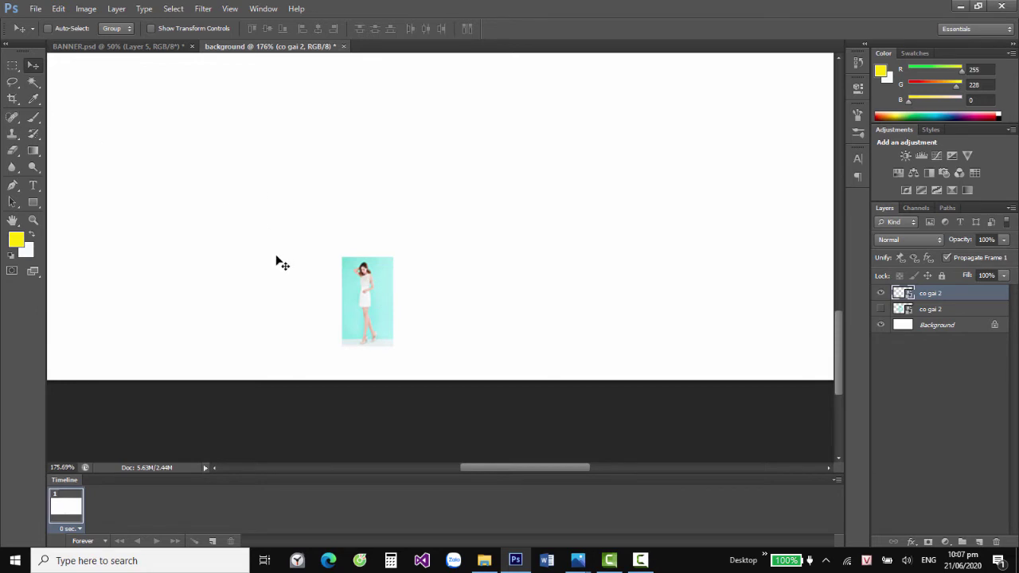
# Scale the photo back up to about 85.25% width and 72.51% height.
pyautogui.hotkey('ctrl', 't')
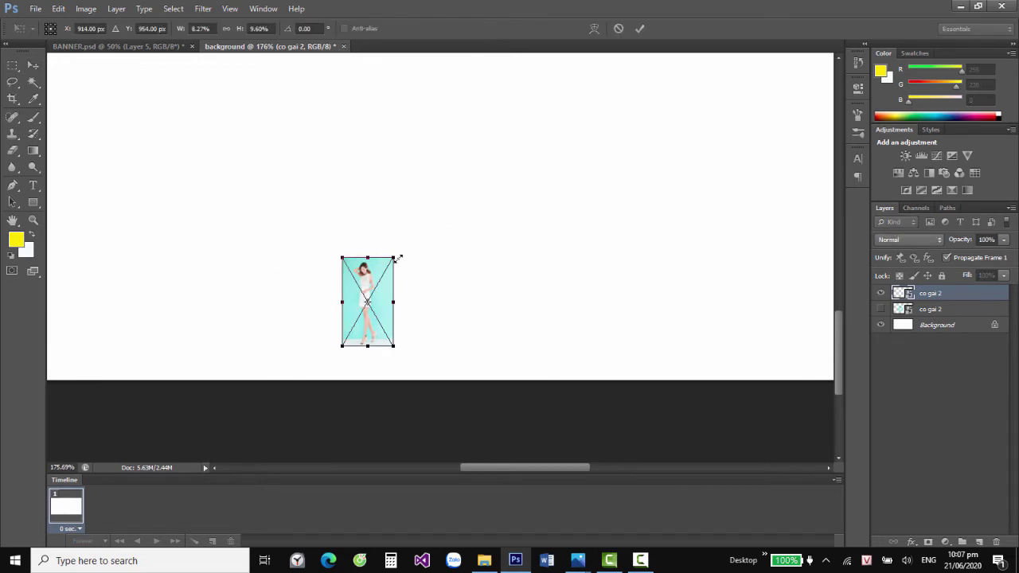
pyautogui.moveTo(394, 255)
pyautogui.mouseDown()
pyautogui.moveTo(678, 100)
pyautogui.moveTo(786, 59)
pyautogui.mouseUp()
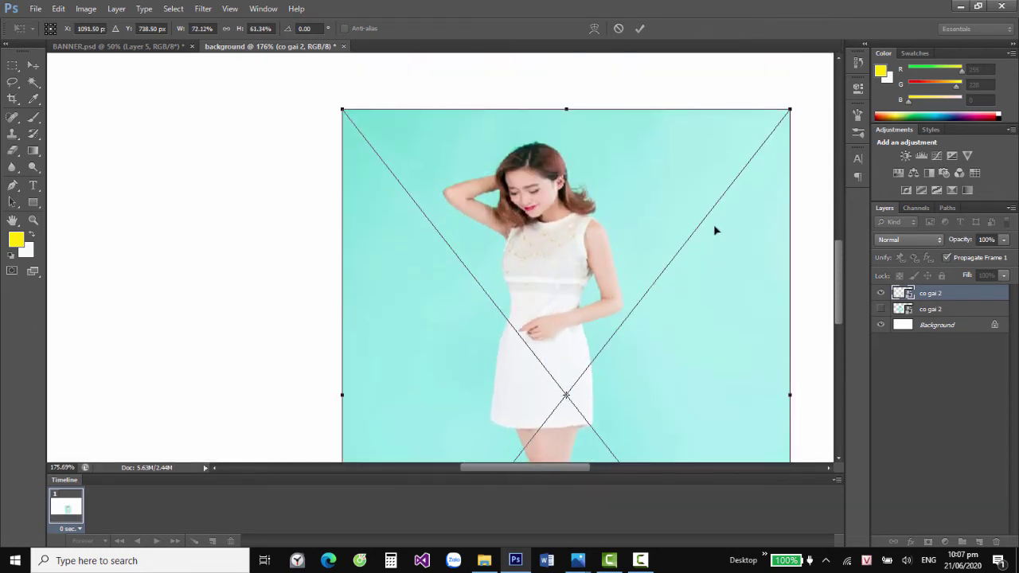
pyautogui.moveTo(786, 59); pyautogui.dragTo(710, 233)
pyautogui.moveTo(341, 159); pyautogui.dragTo(260, 106)
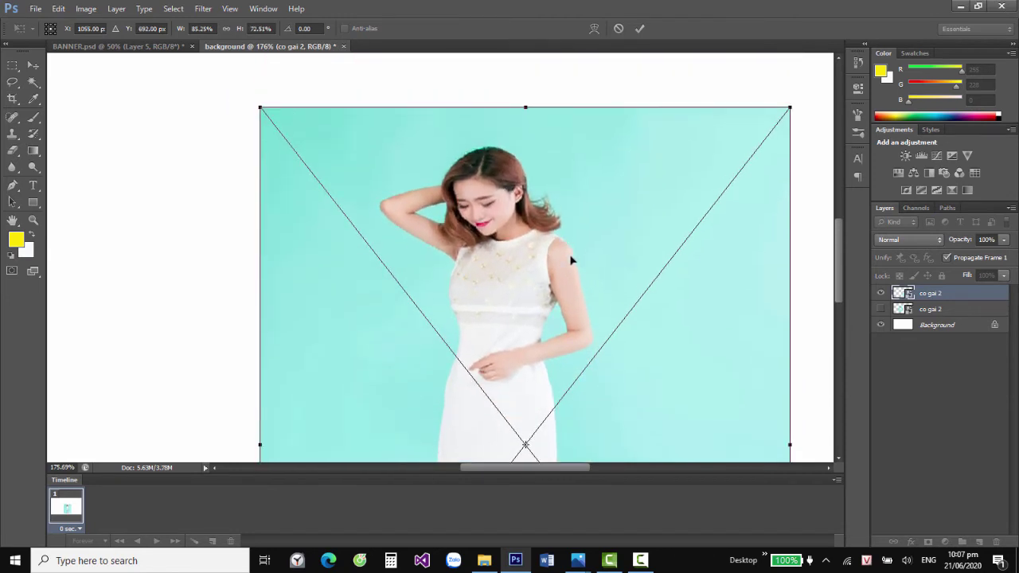
pyautogui.press('Return')
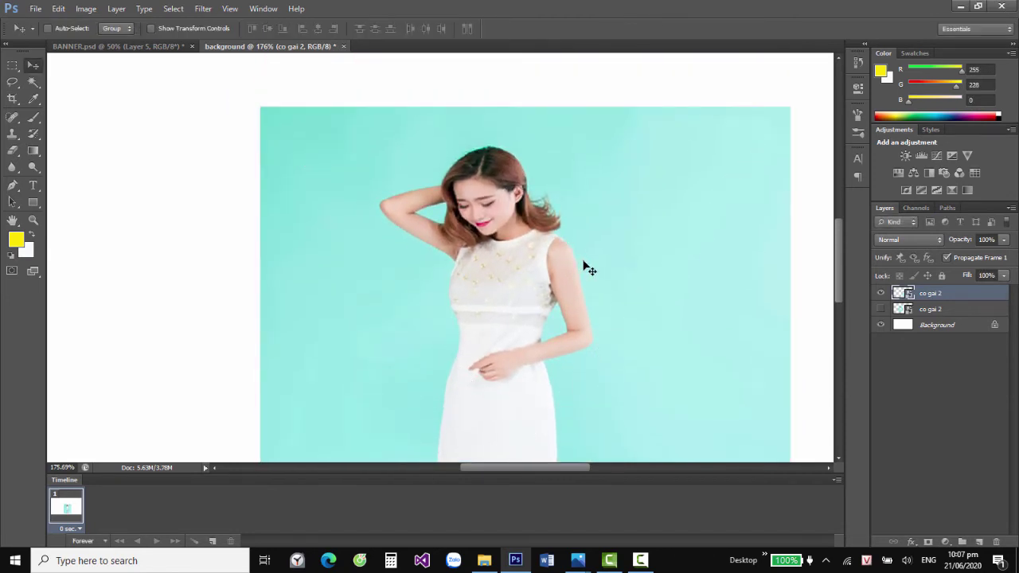
pyautogui.scroll(2, 584, 265)
pyautogui.scroll(3, 589, 271)
pyautogui.scroll(2, 591, 275)
pyautogui.scroll(-2, 593, 278)
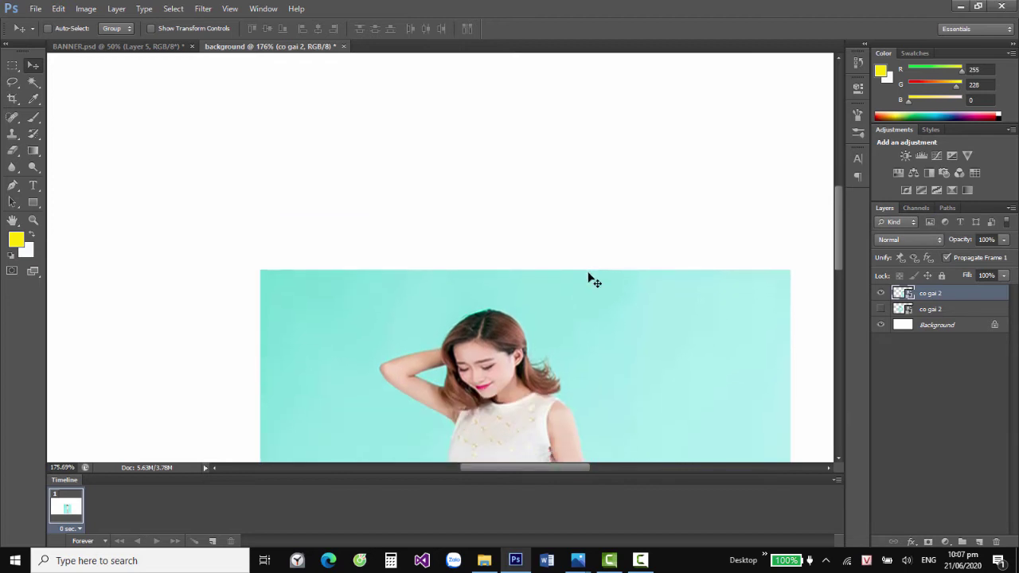
pyautogui.scroll(-3, 587, 280)
pyautogui.scroll(-3, 581, 283)
pyautogui.scroll(-1, 581, 283)
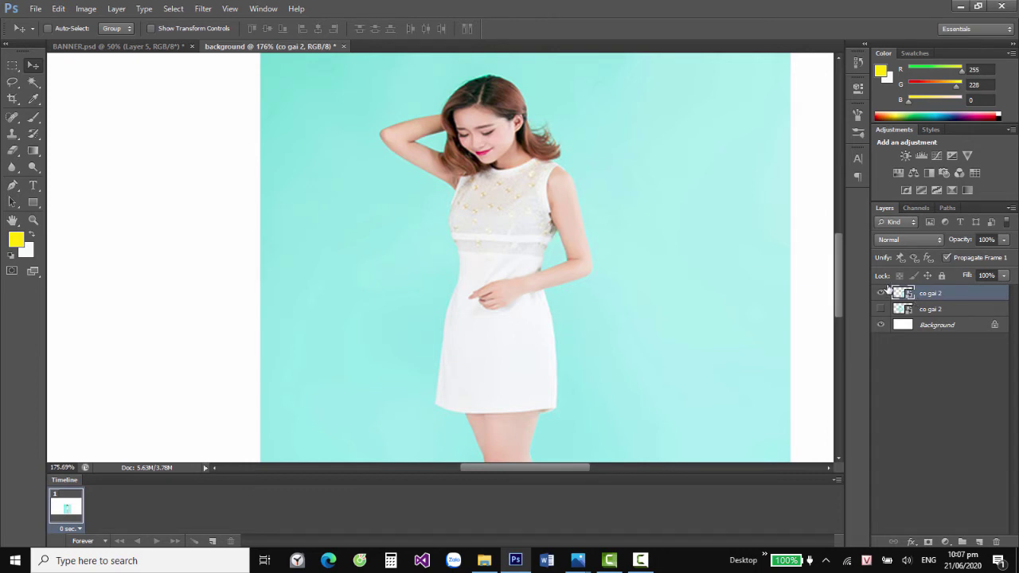
# Show only the lower 'co gai 2' layer and drag the girl photo to the canvas centre.
pyautogui.rightClick(898, 291)
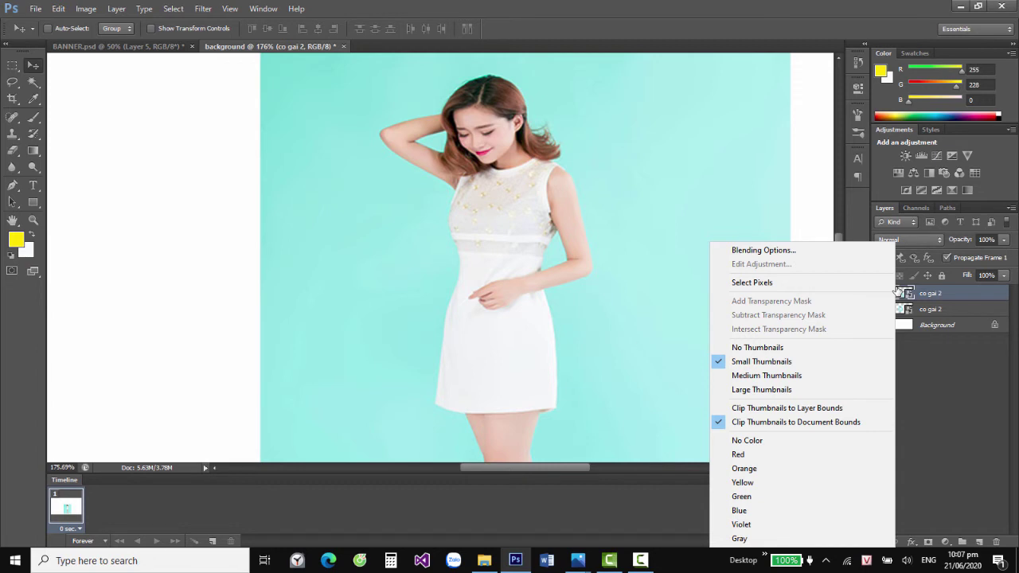
pyautogui.click(473, 221)
pyautogui.scroll(2, 510, 254)
pyautogui.scroll(3, 511, 250)
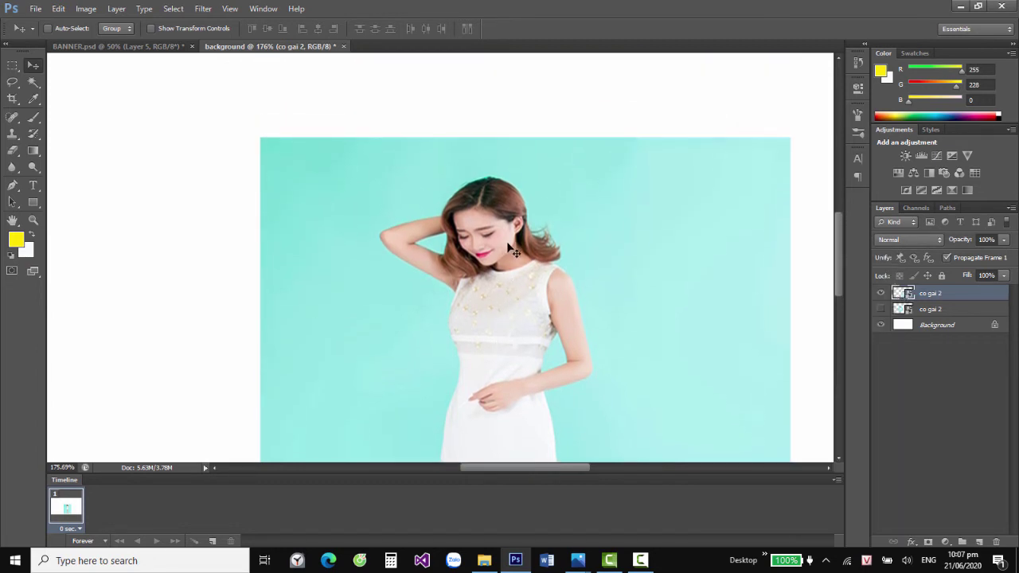
pyautogui.scroll(-1, 509, 252)
pyautogui.click(929, 309)
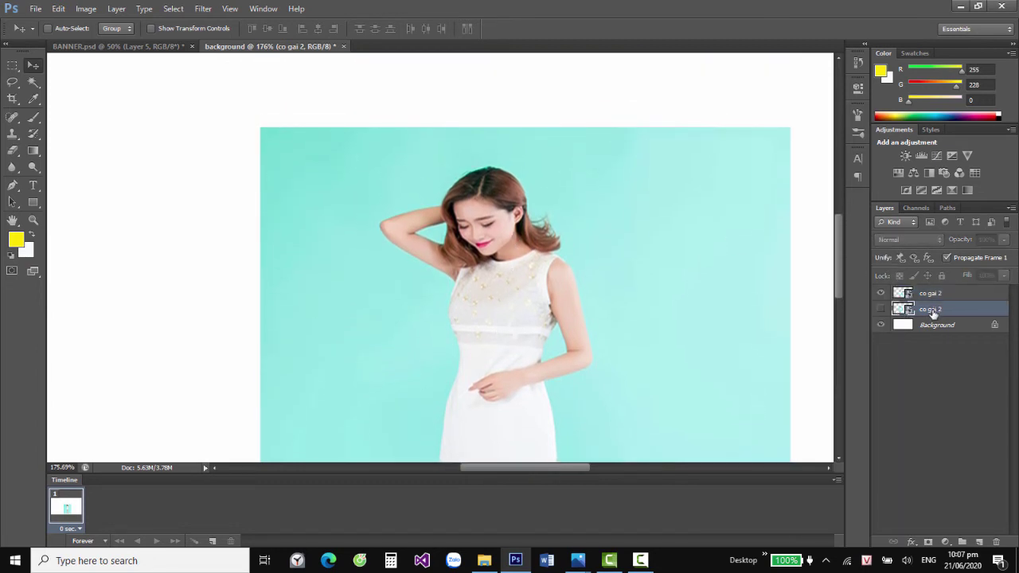
pyautogui.click(881, 309)
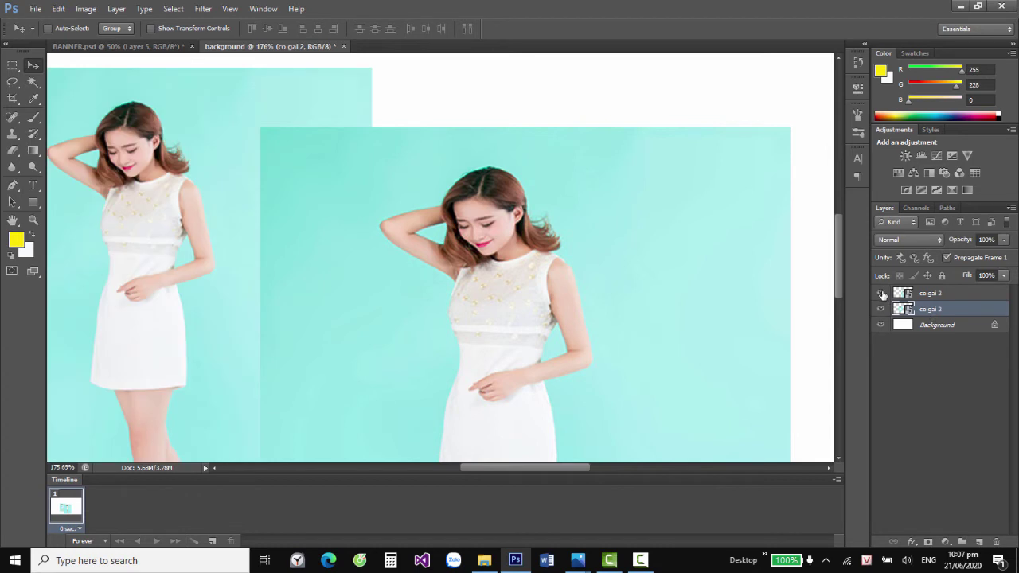
pyautogui.click(881, 293)
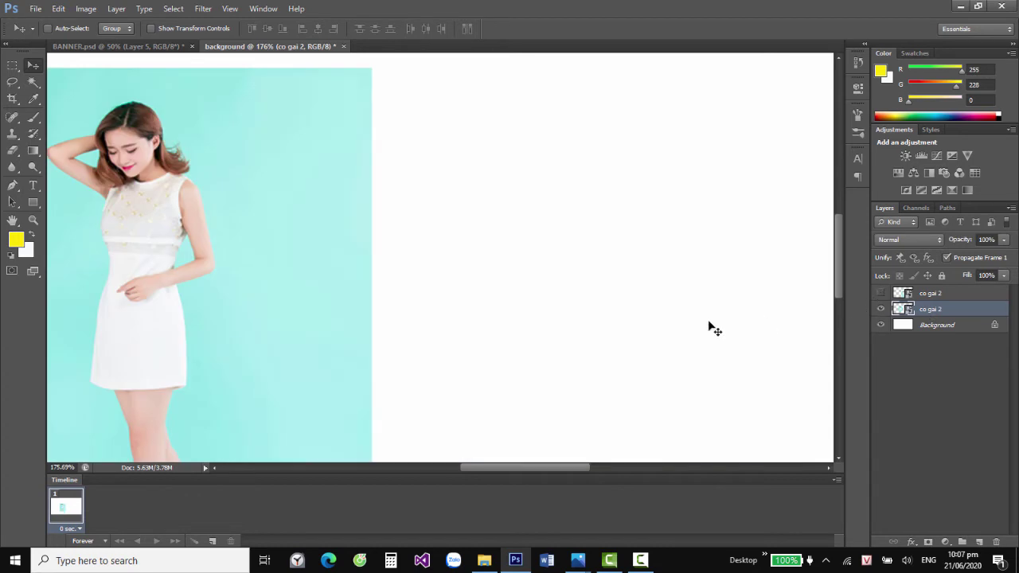
pyautogui.moveTo(191, 279); pyautogui.dragTo(466, 327)
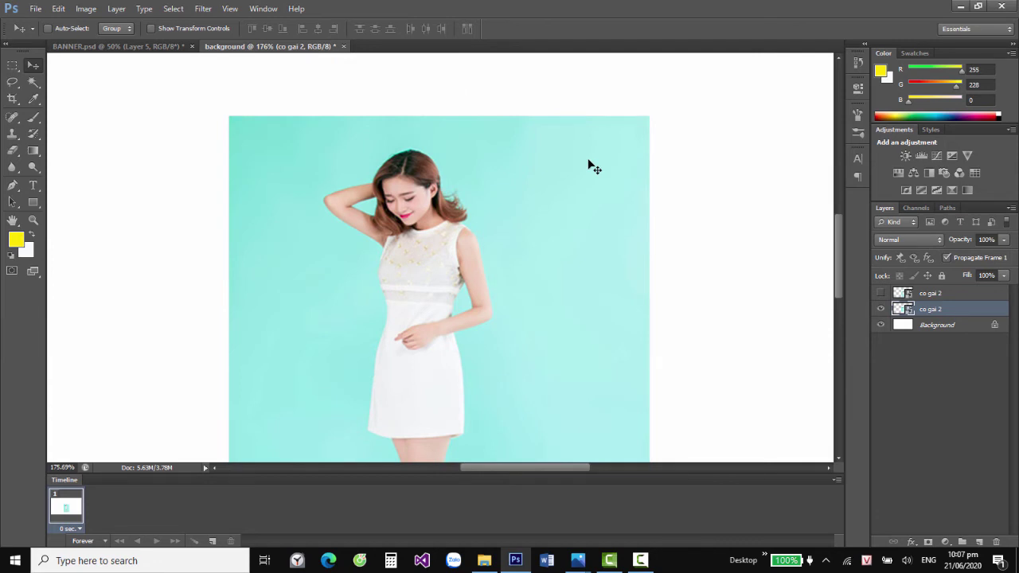
# In BANNER.psd, duplicate the Background layer as Layer 0 copy.
pyautogui.click(132, 46)
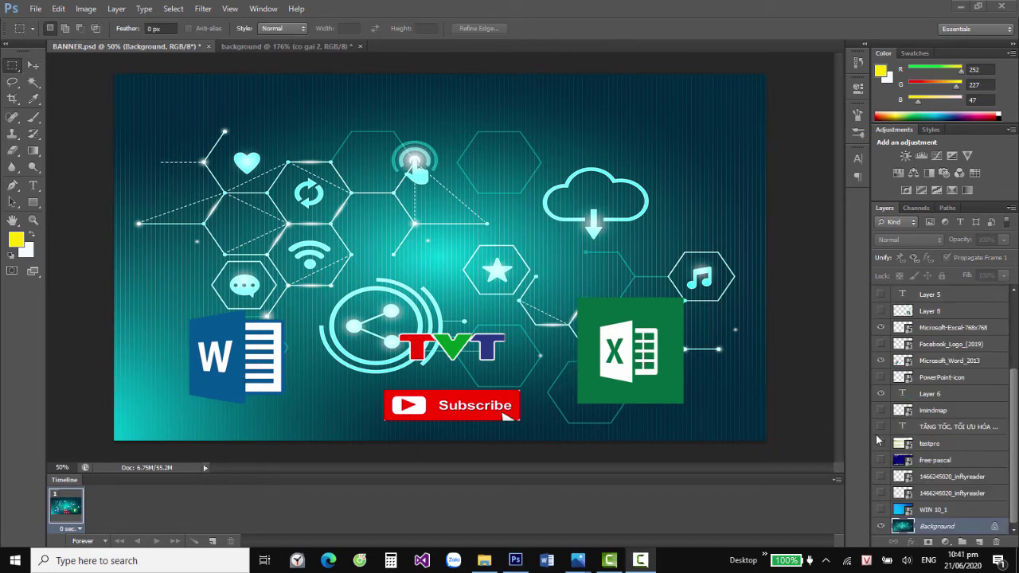
pyautogui.click(931, 528)
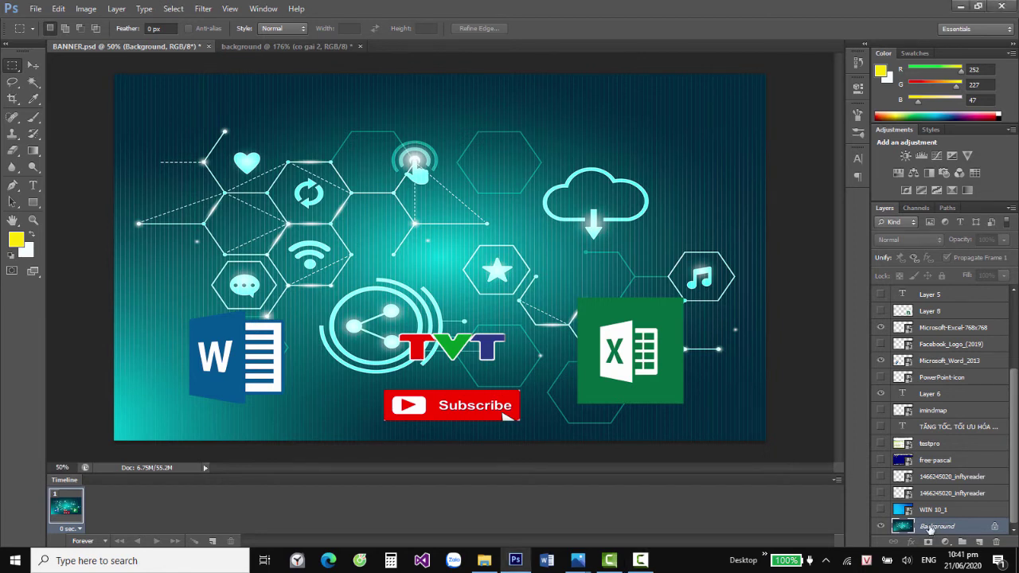
pyautogui.rightClick(929, 529)
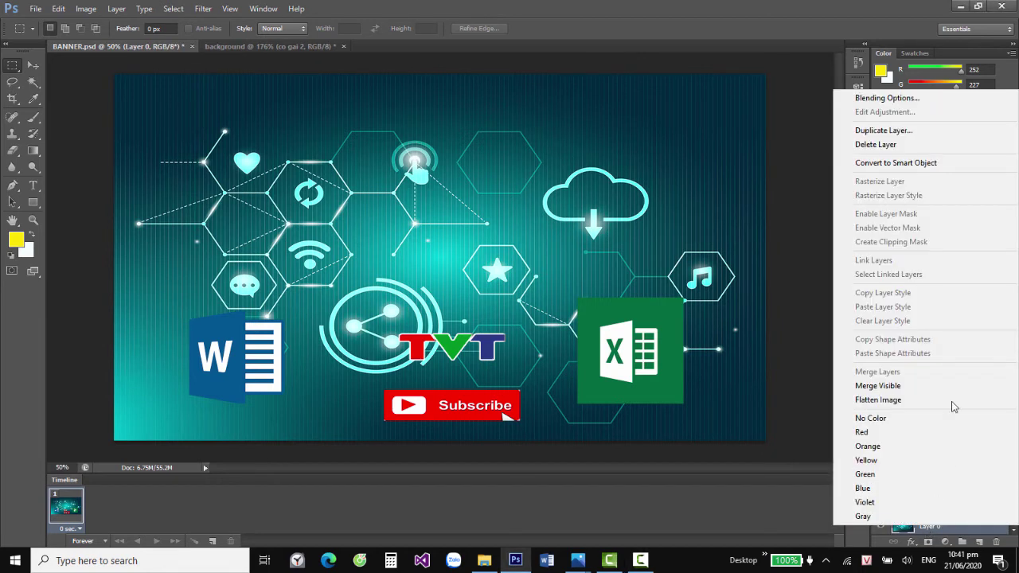
pyautogui.click(897, 132)
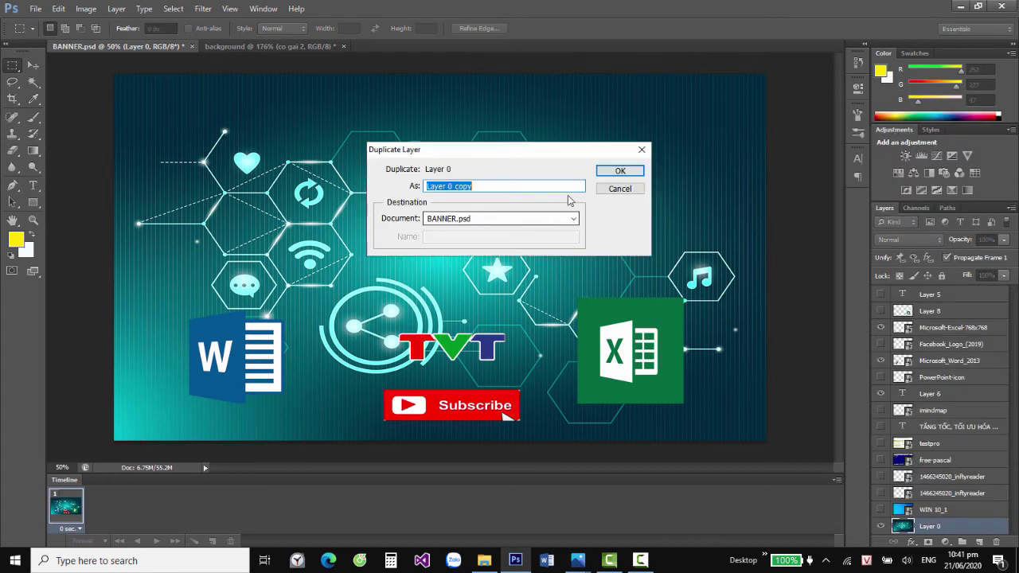
pyautogui.click(619, 171)
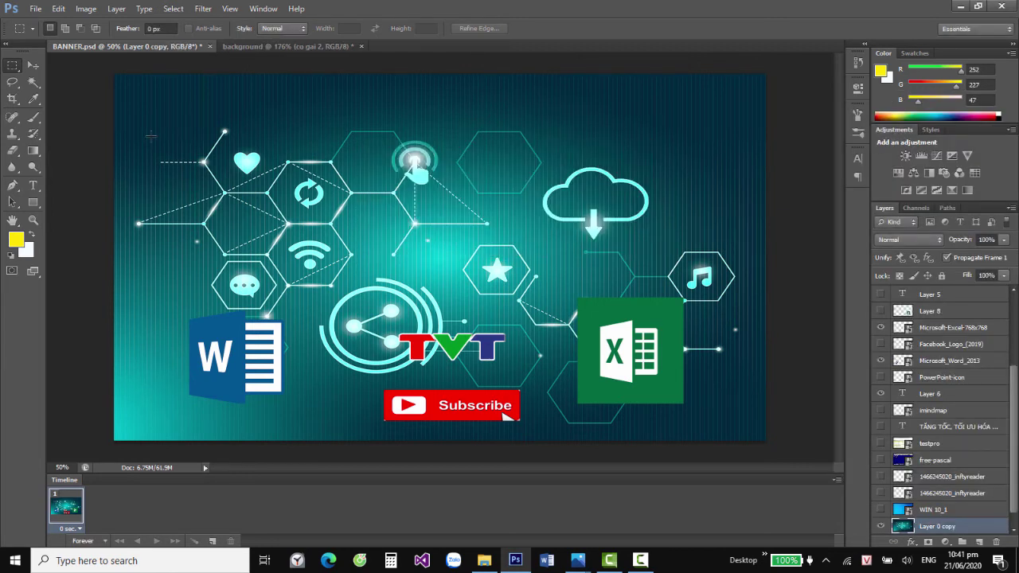
pyautogui.scroll(-1, 960, 525)
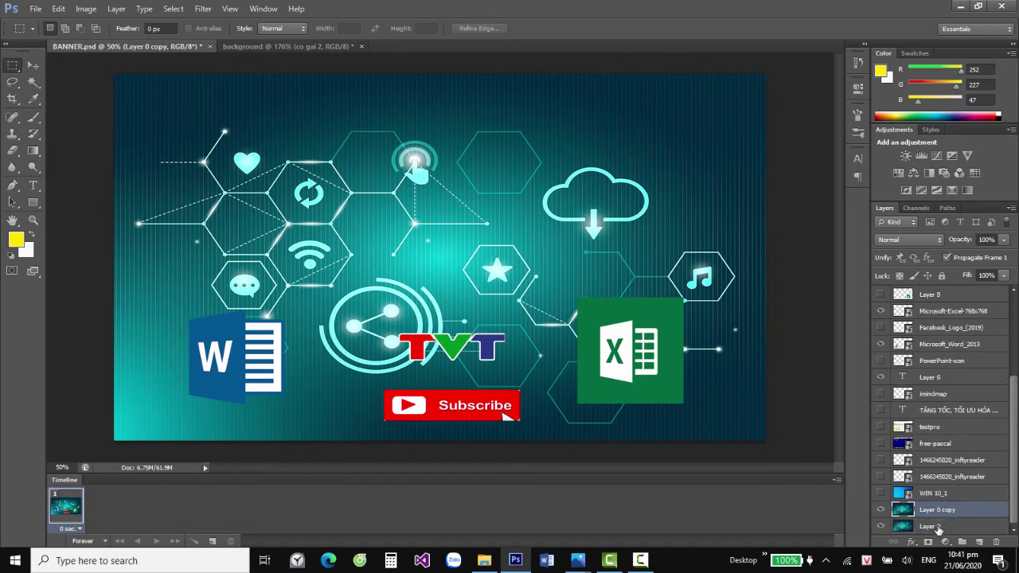
pyautogui.click(939, 526)
pyautogui.click(933, 528)
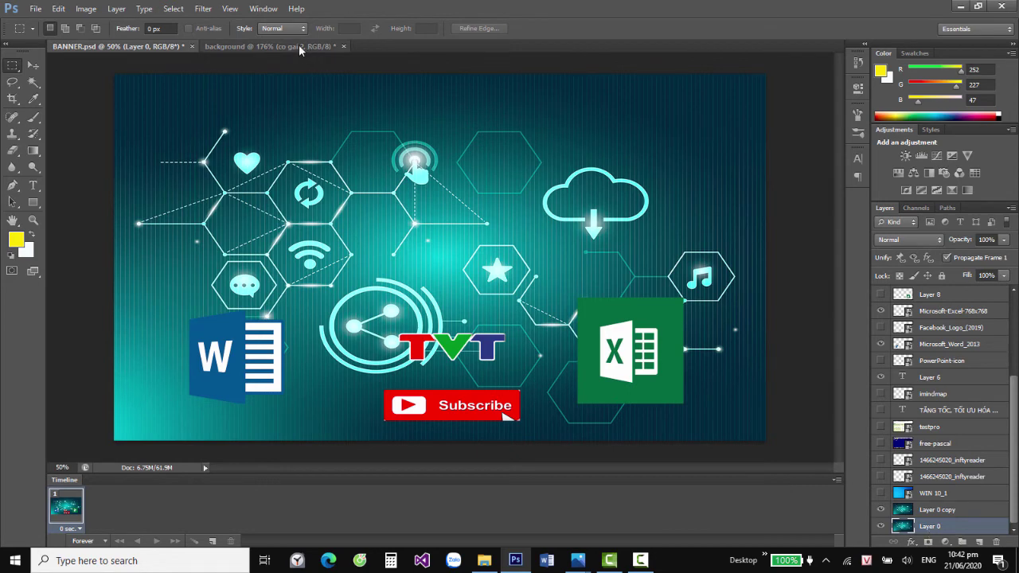
# Drag Layer 0 copy from BANNER.psd into the floated background document, then re-dock it.
pyautogui.moveTo(299, 45); pyautogui.dragTo(268, 109)
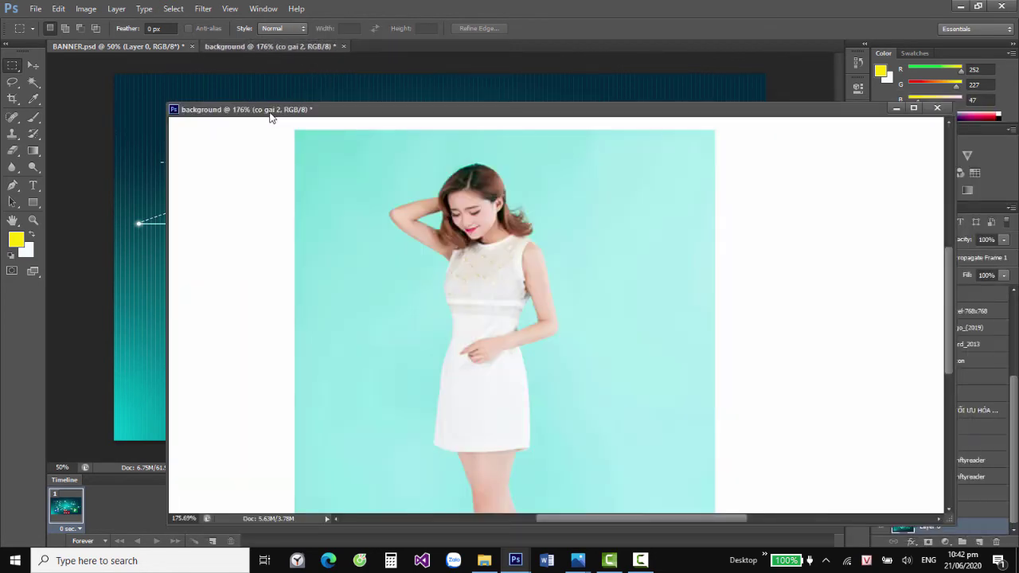
pyautogui.moveTo(588, 109); pyautogui.dragTo(481, 107)
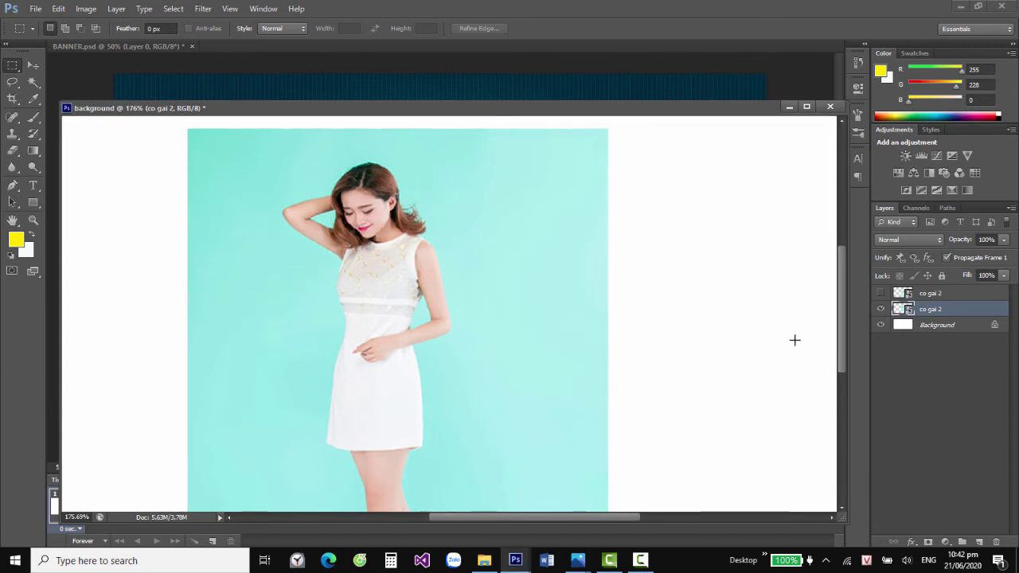
pyautogui.click(134, 46)
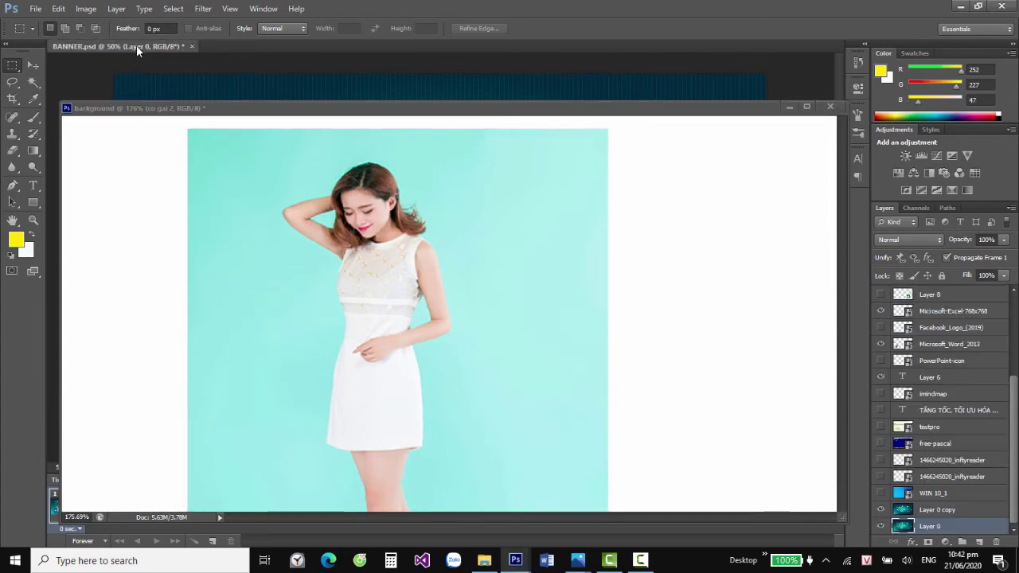
pyautogui.click(934, 512)
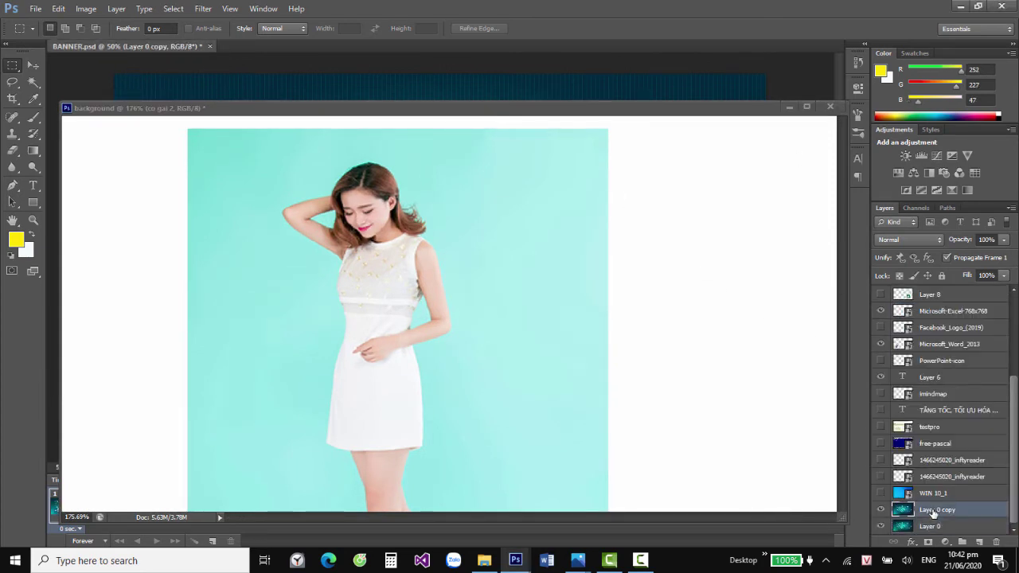
pyautogui.moveTo(933, 512); pyautogui.dragTo(555, 277)
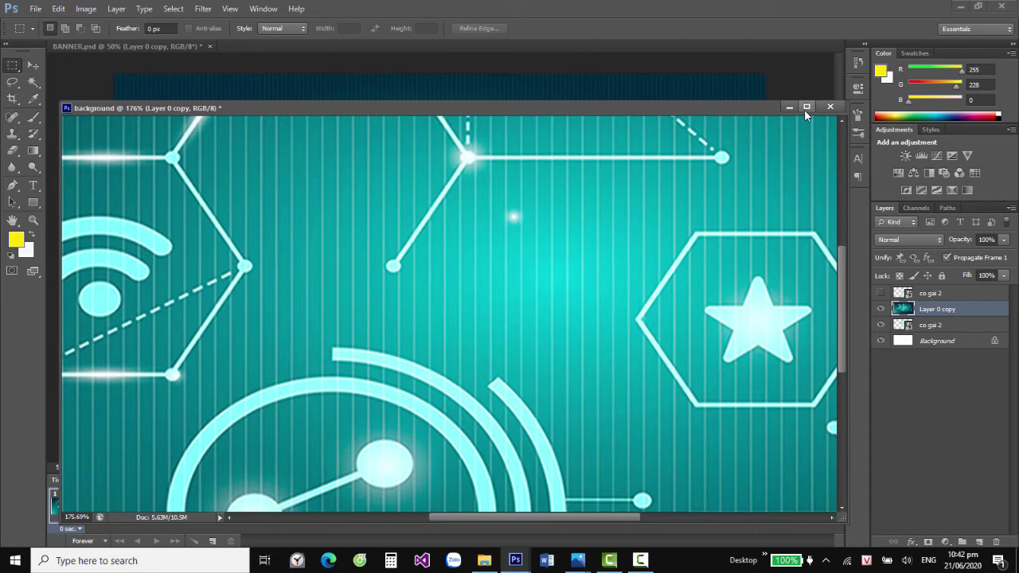
pyautogui.moveTo(534, 106)
pyautogui.mouseDown()
pyautogui.moveTo(637, 46)
pyautogui.moveTo(621, 50)
pyautogui.mouseUp()
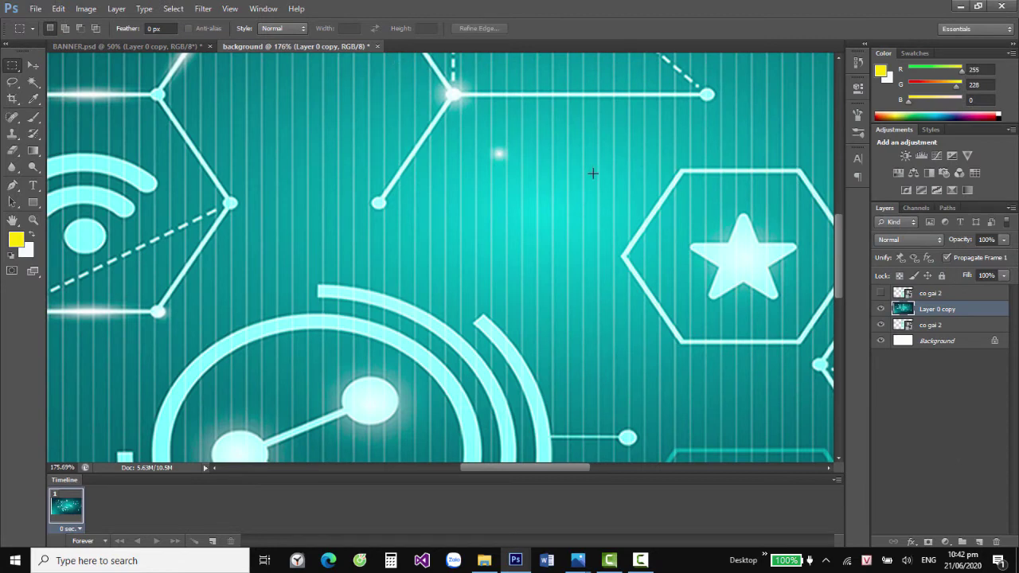
# Scroll the background canvas into view and switch to the Move tool.
pyautogui.hscroll(2, 587, 195)
pyautogui.scroll(-2, 587, 194)
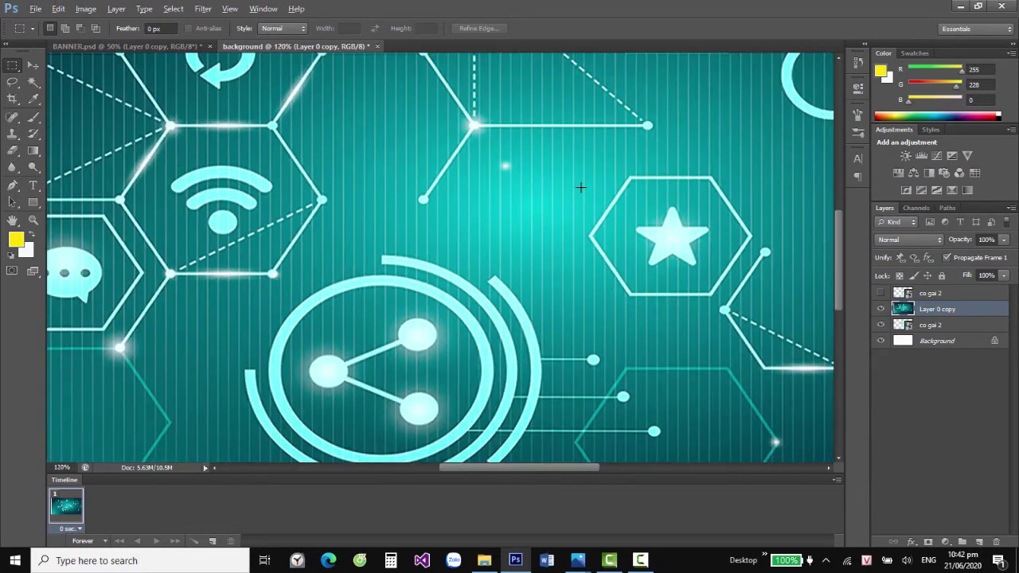
pyautogui.scroll(-2, 585, 192)
pyautogui.scroll(-2, 582, 190)
pyautogui.scroll(-1, 580, 186)
pyautogui.press('alt')
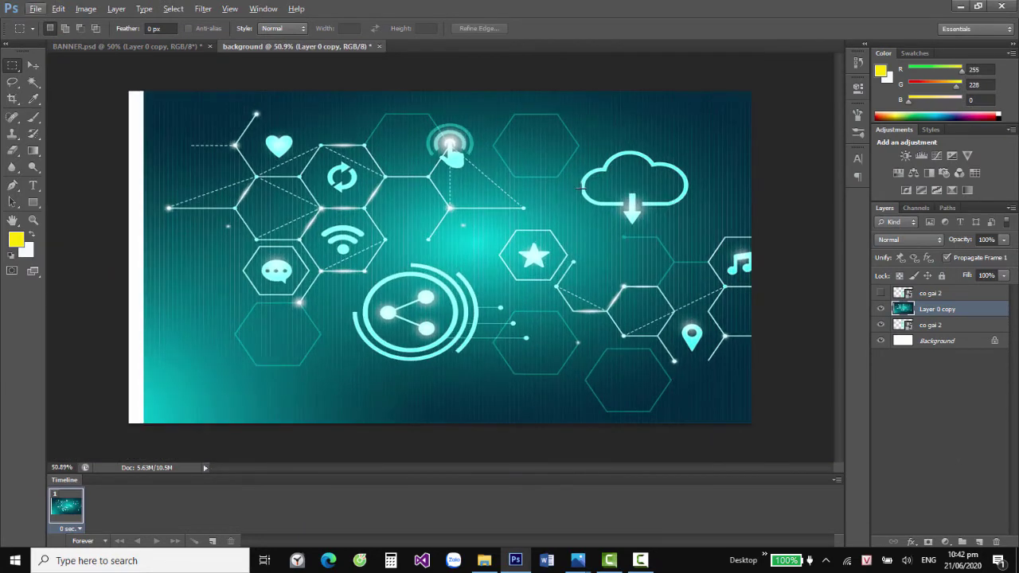
pyautogui.click(33, 64)
# Nudge the teal tech image left over the white strip and choose the Rectangular Marquee.
pyautogui.moveTo(379, 162); pyautogui.dragTo(364, 165)
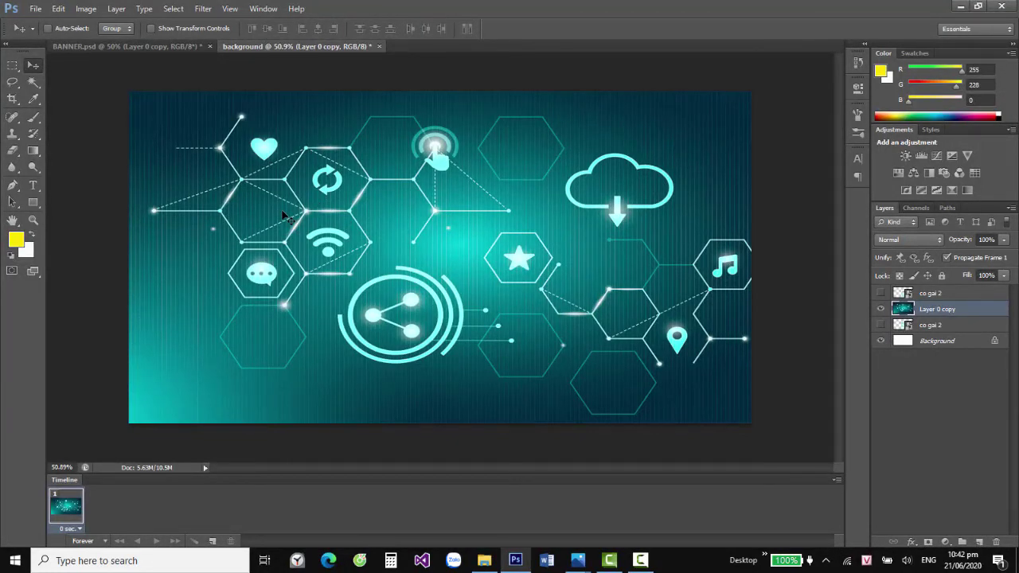
pyautogui.click(15, 68)
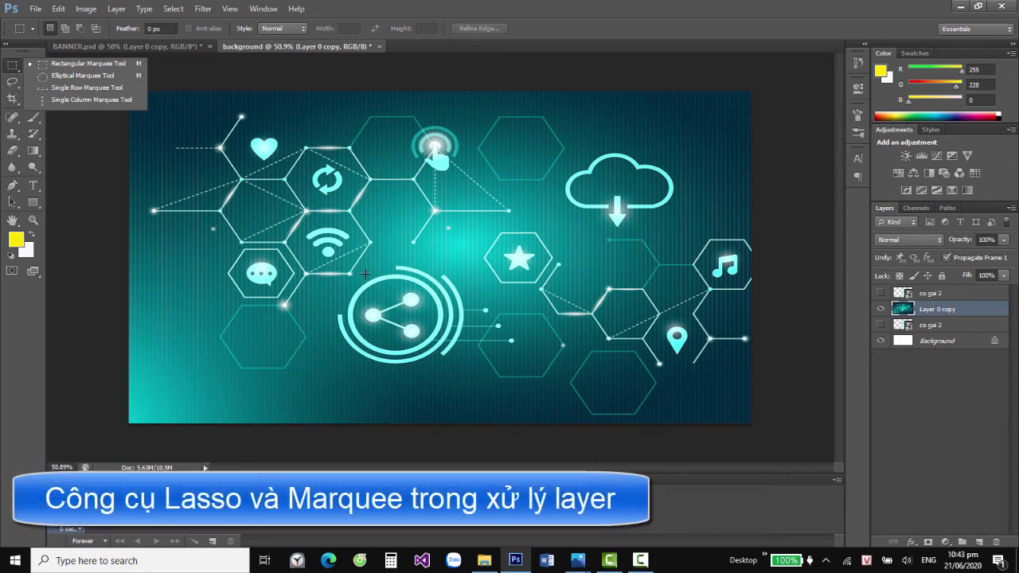
pyautogui.click(926, 326)
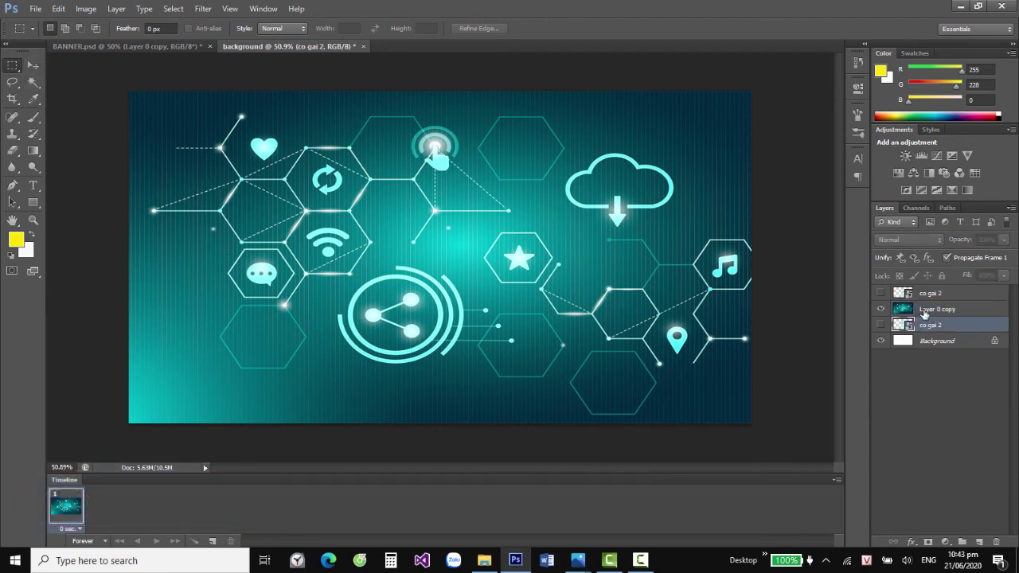
pyautogui.click(923, 312)
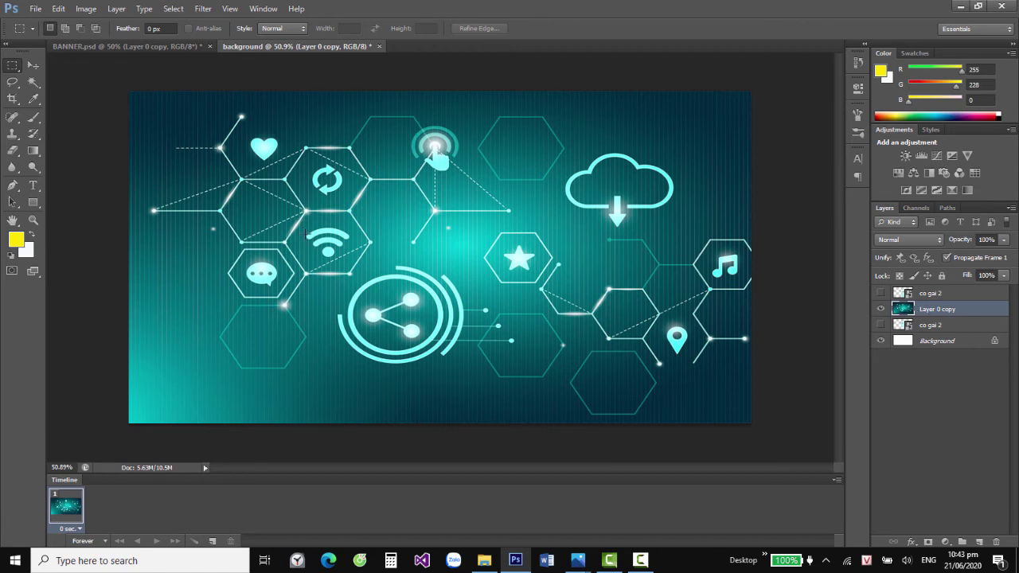
# Copy a rectangle around the wifi icon to Layer 1 and toggle Layer 0 copy to check it.
pyautogui.moveTo(305, 212)
pyautogui.mouseDown()
pyautogui.moveTo(352, 274)
pyautogui.moveTo(371, 274)
pyautogui.mouseUp()
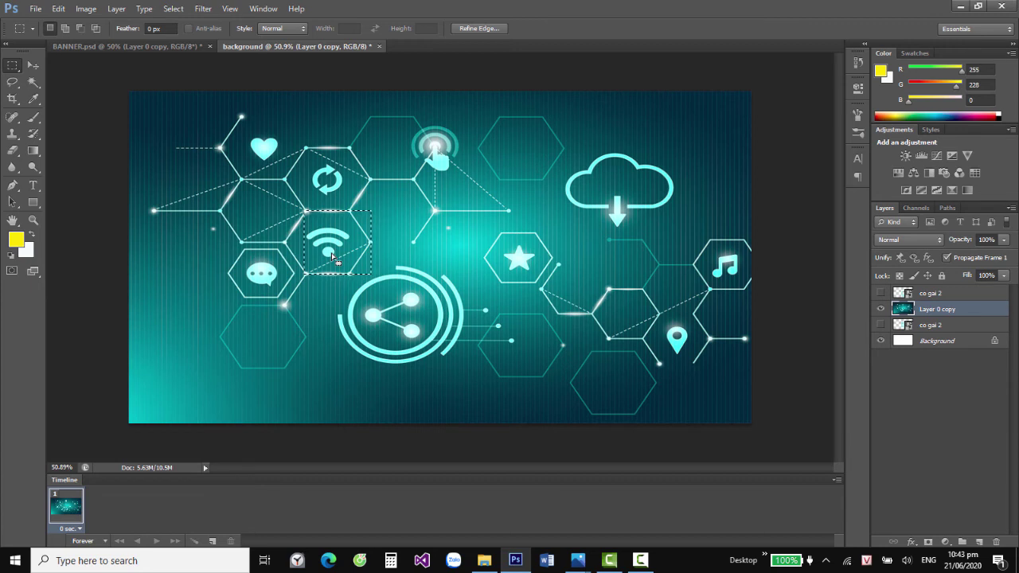
pyautogui.hotkey('ctrl', 'j')
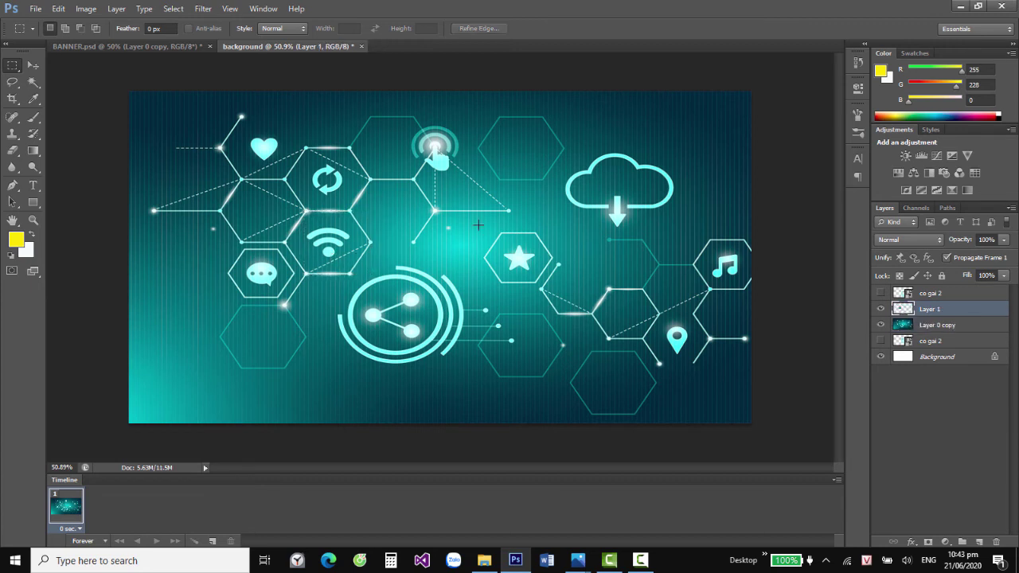
pyautogui.click(880, 325)
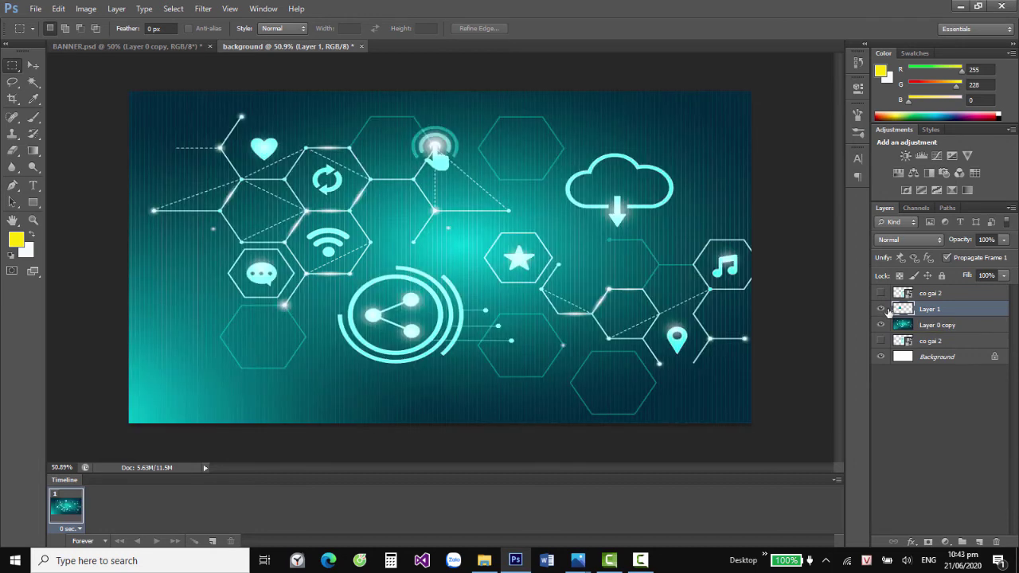
pyautogui.click(880, 325)
# Select an ellipse around the share icon and copy it from Layer 0 copy to Layer 2.
pyautogui.rightClick(16, 71)
pyautogui.click(69, 81)
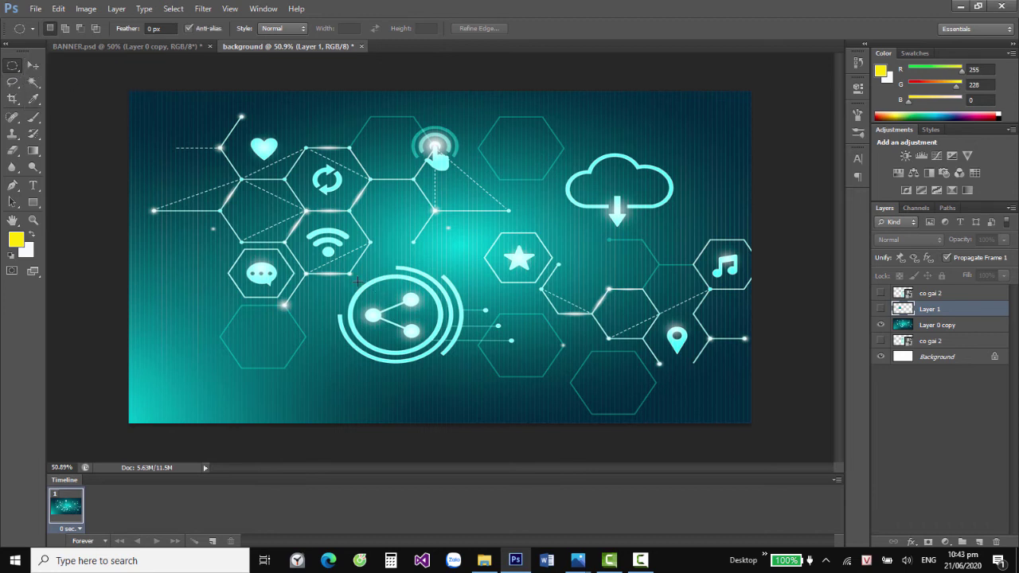
pyautogui.moveTo(359, 284); pyautogui.dragTo(448, 363)
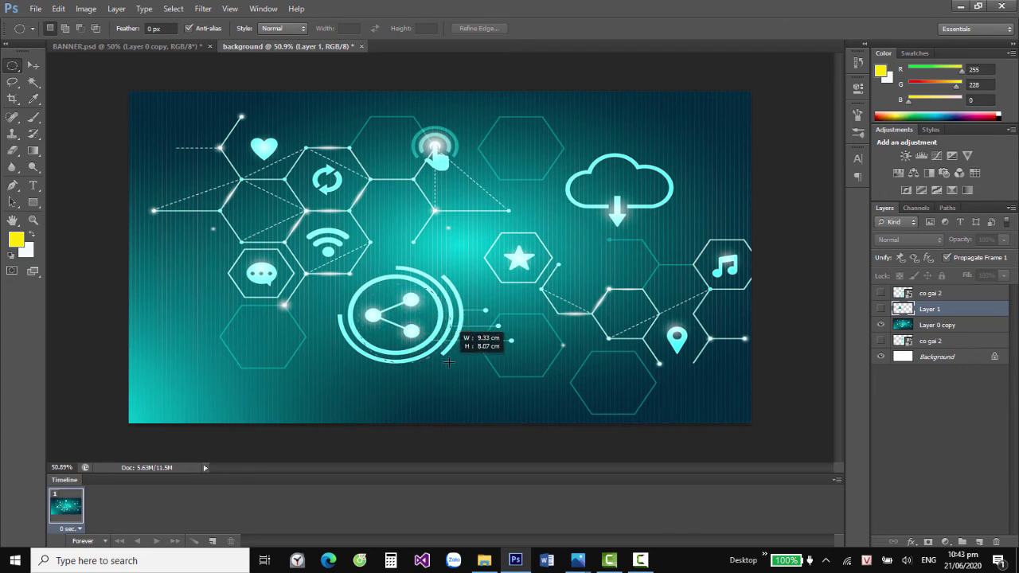
pyautogui.moveTo(428, 344); pyautogui.dragTo(412, 330)
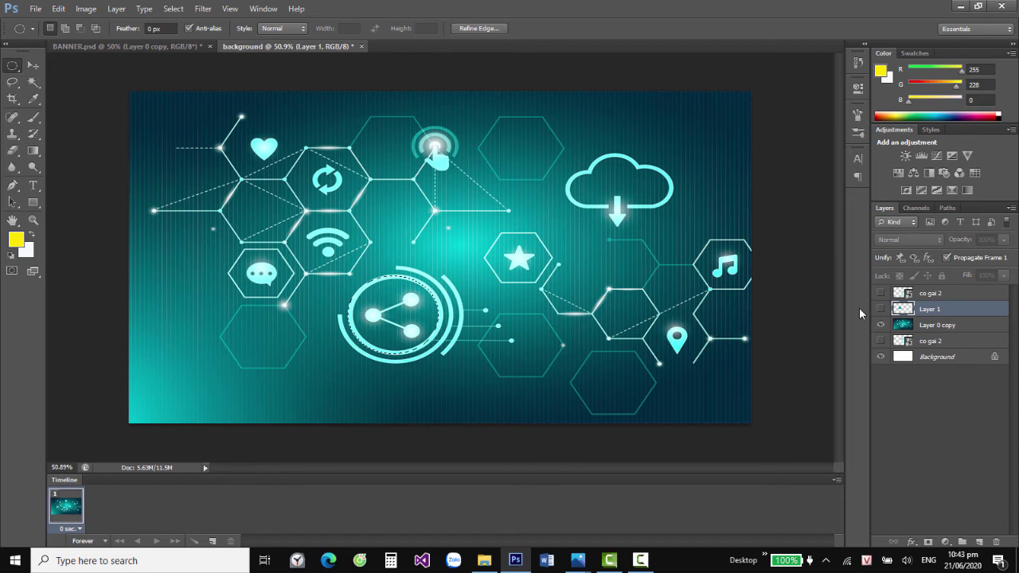
pyautogui.hotkey('ctrl', 'j')
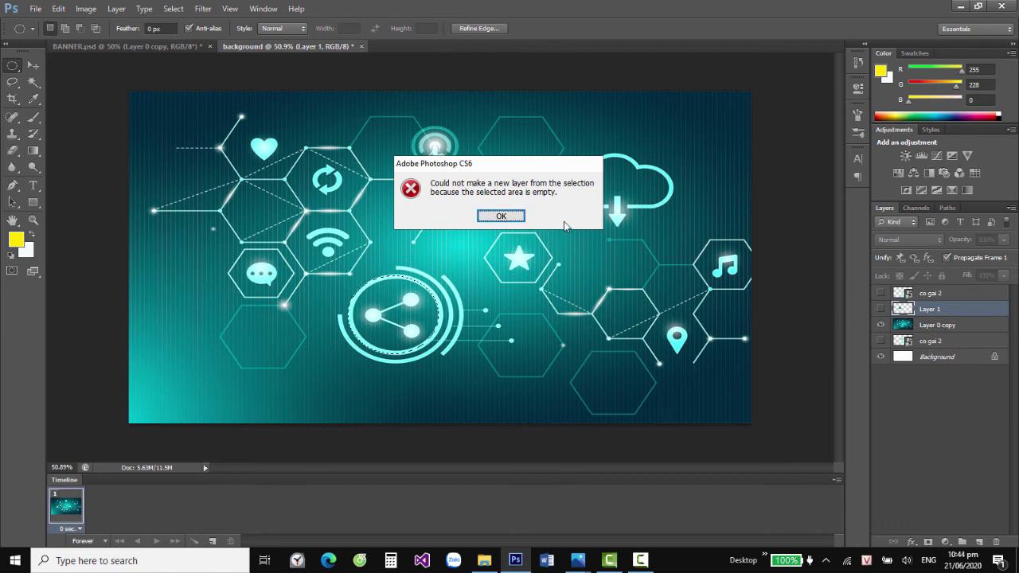
pyautogui.click(500, 215)
pyautogui.click(924, 329)
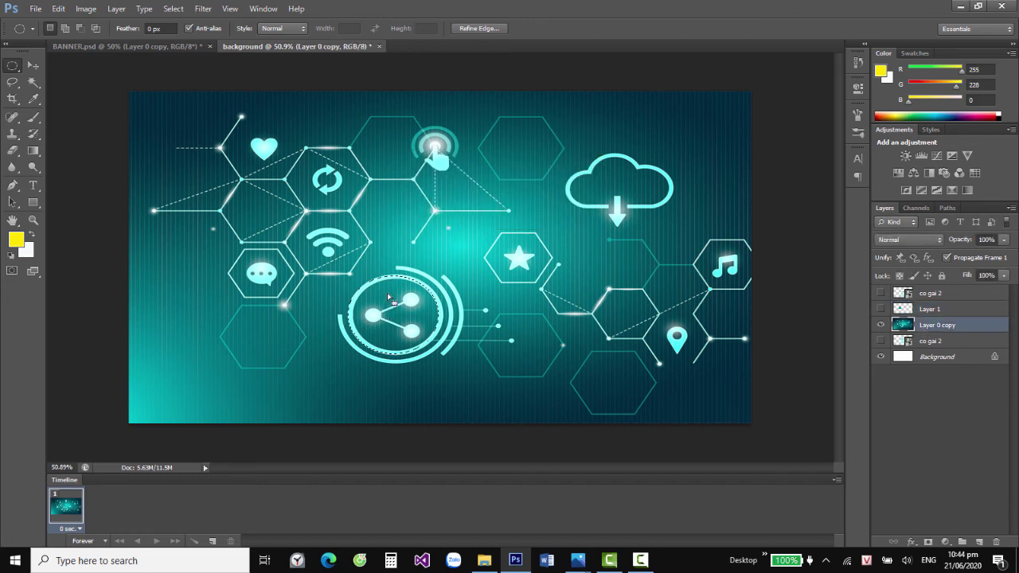
pyautogui.hotkey('ctrl', 'j')
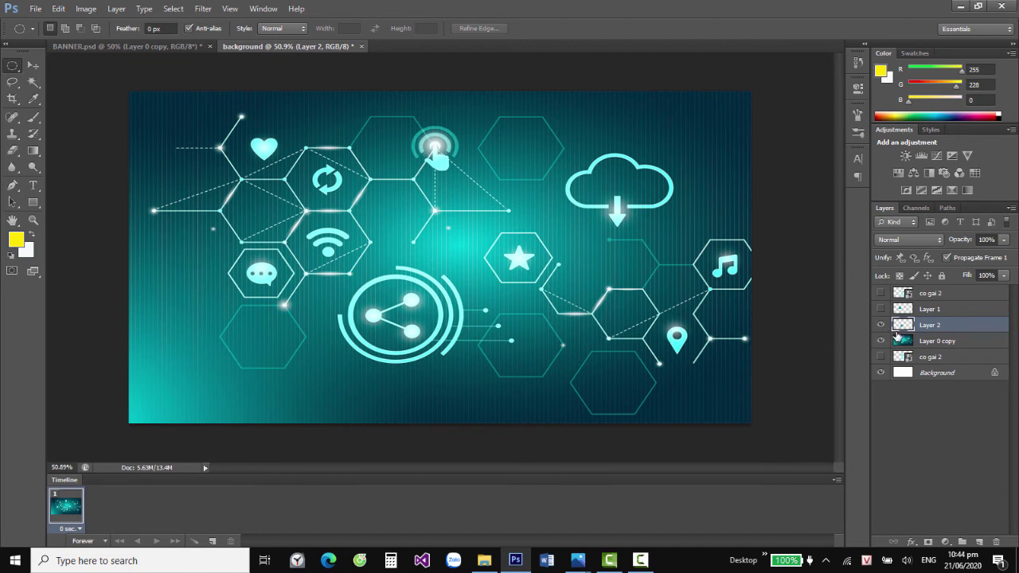
# Toggle the teal and white background layers' visibility to check the copied share icon.
pyautogui.moveTo(880, 340); pyautogui.dragTo(880, 356)
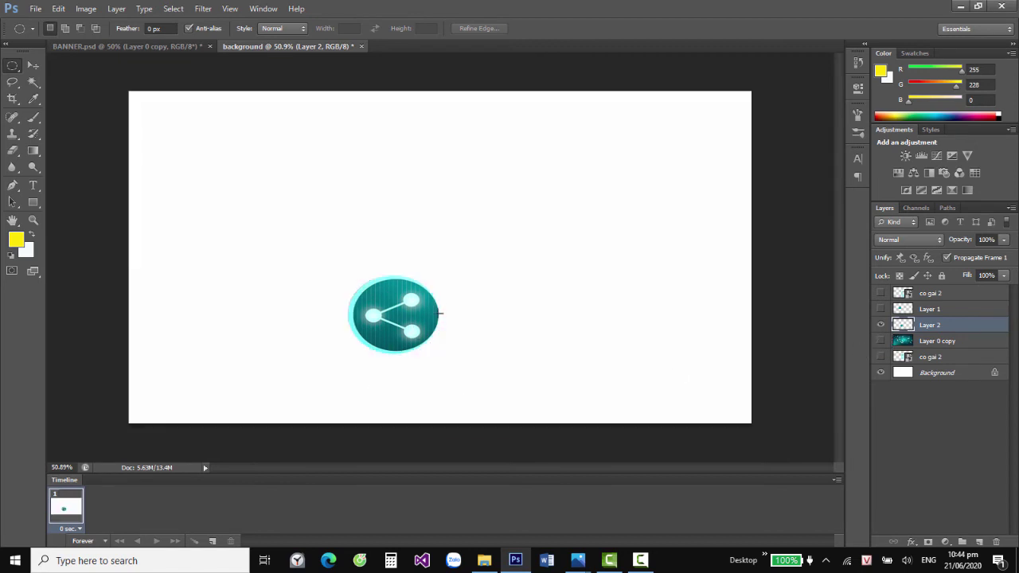
pyautogui.click(880, 340)
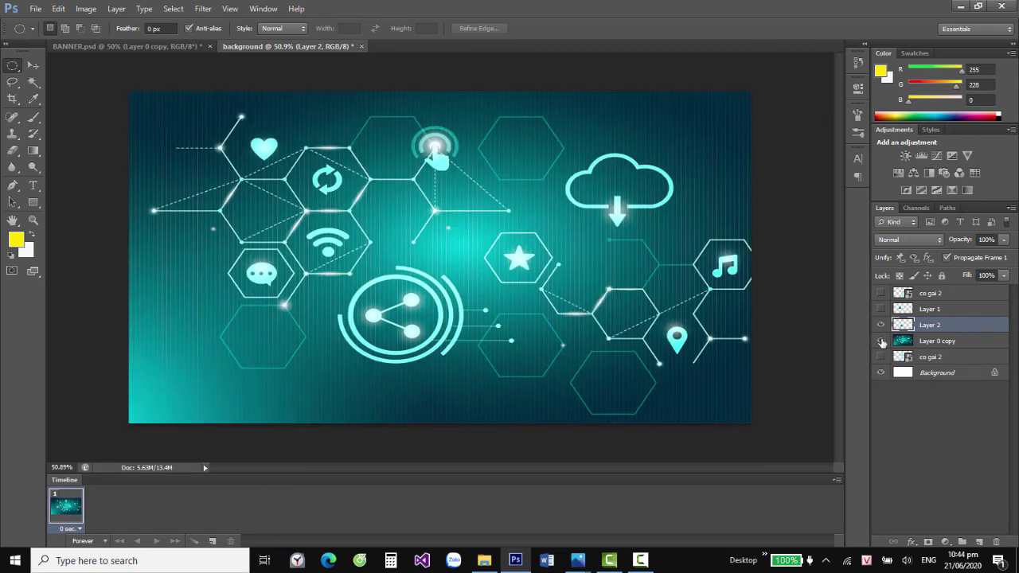
pyautogui.click(880, 340)
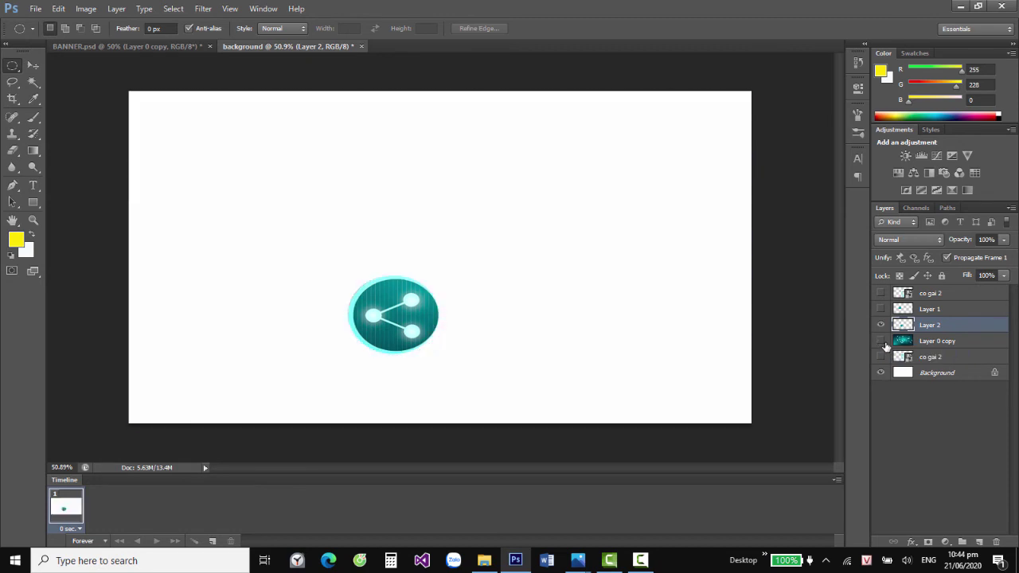
pyautogui.click(880, 341)
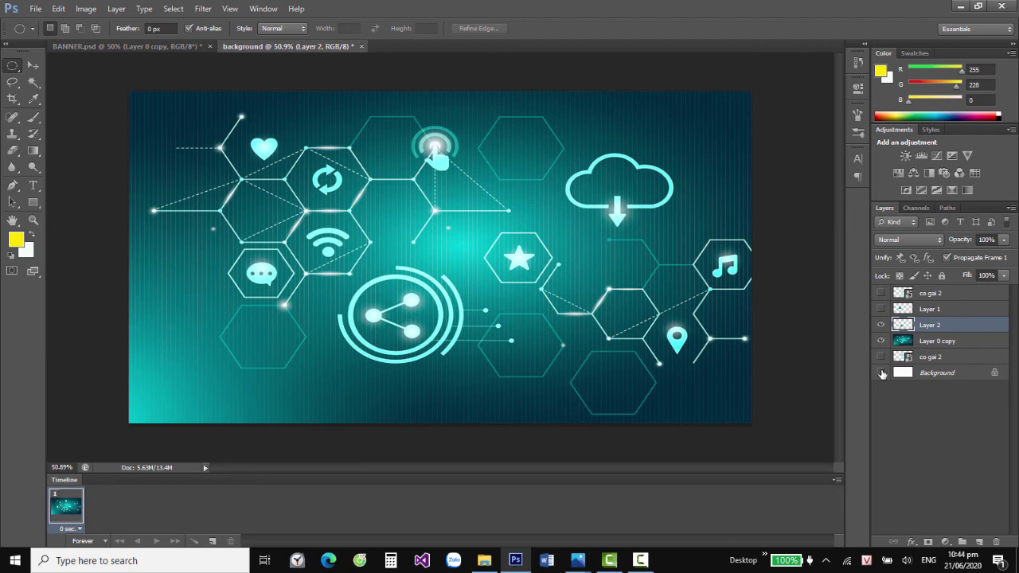
pyautogui.click(880, 372)
pyautogui.click(880, 341)
# With the Lasso Tool on Layer 0 copy, draw a freehand outline and move it onto the share circle.
pyautogui.rightClick(13, 71)
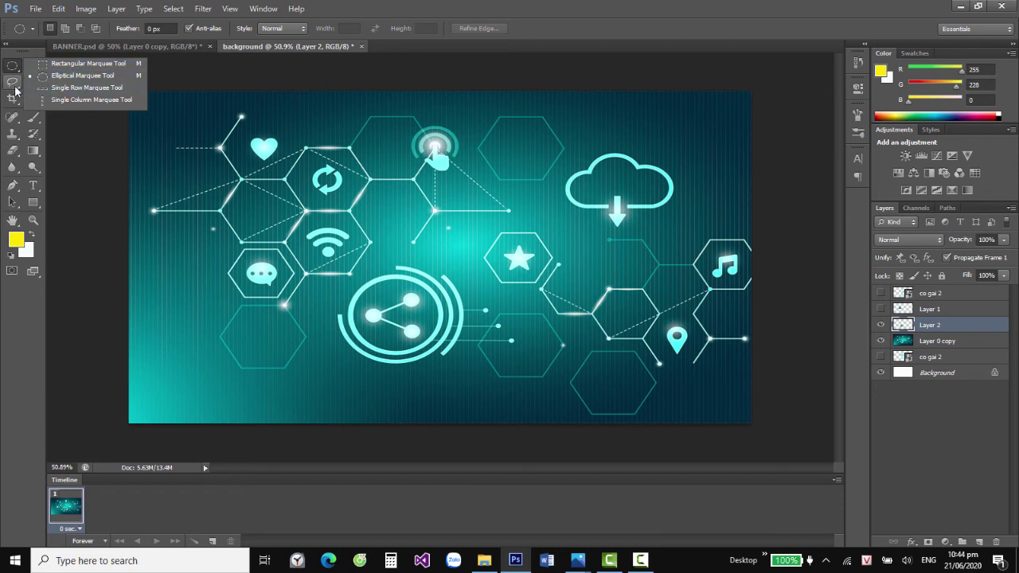
pyautogui.click(15, 89)
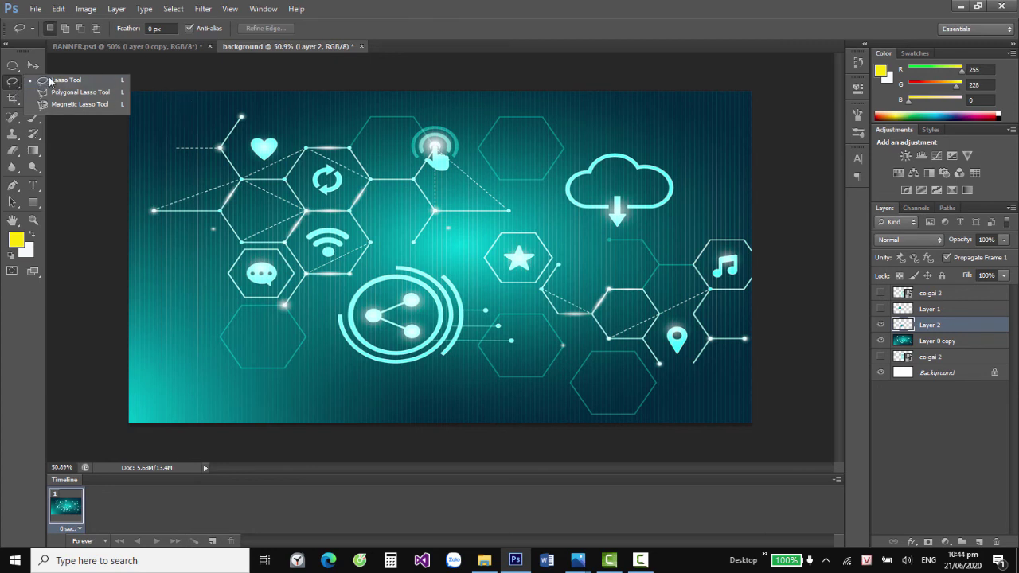
pyautogui.click(75, 82)
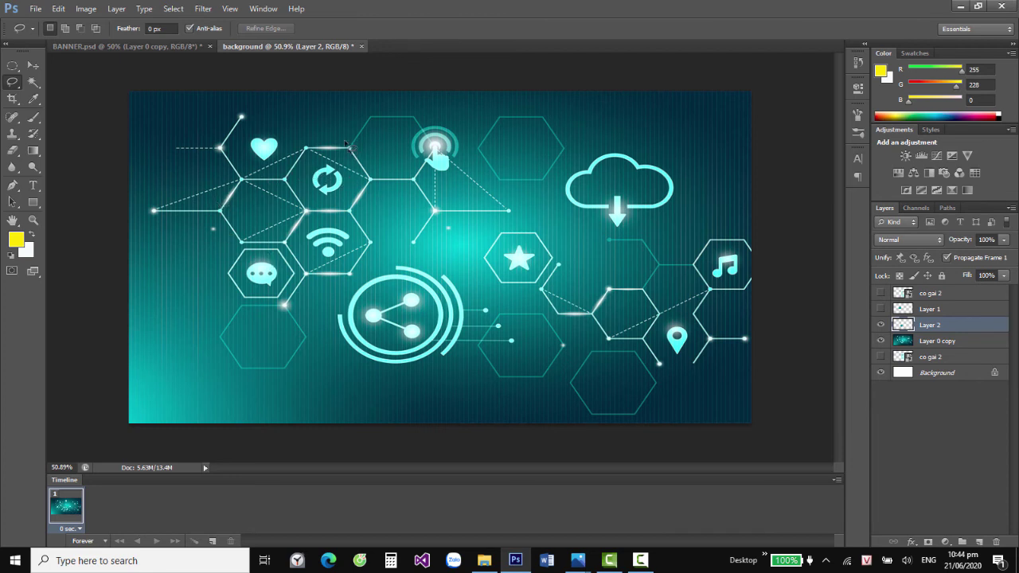
pyautogui.click(939, 342)
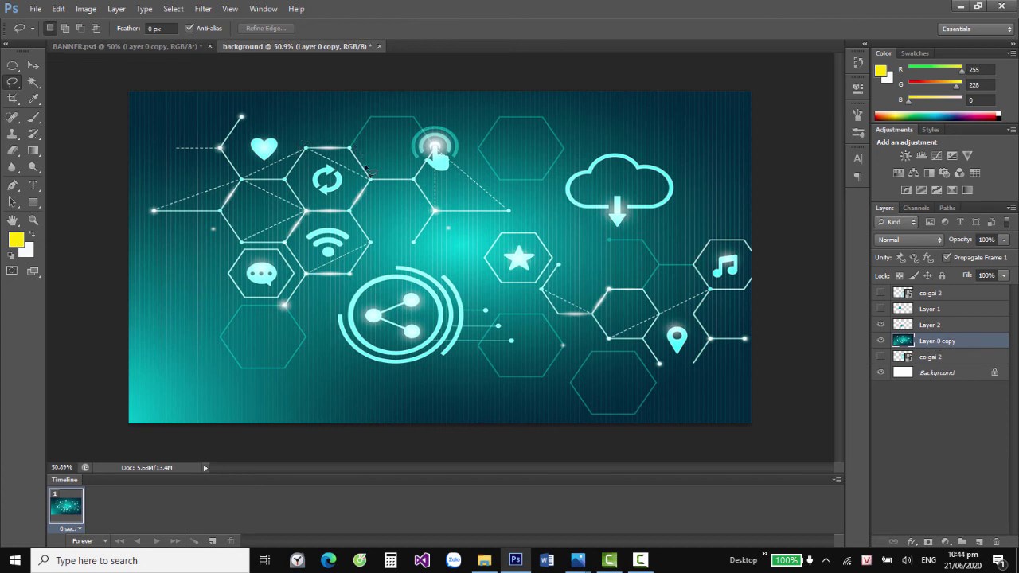
pyautogui.moveTo(365, 167); pyautogui.dragTo(378, 254)
pyautogui.moveTo(278, 257)
pyautogui.mouseDown()
pyautogui.moveTo(318, 143)
pyautogui.moveTo(354, 151)
pyautogui.moveTo(365, 170)
pyautogui.mouseUp()
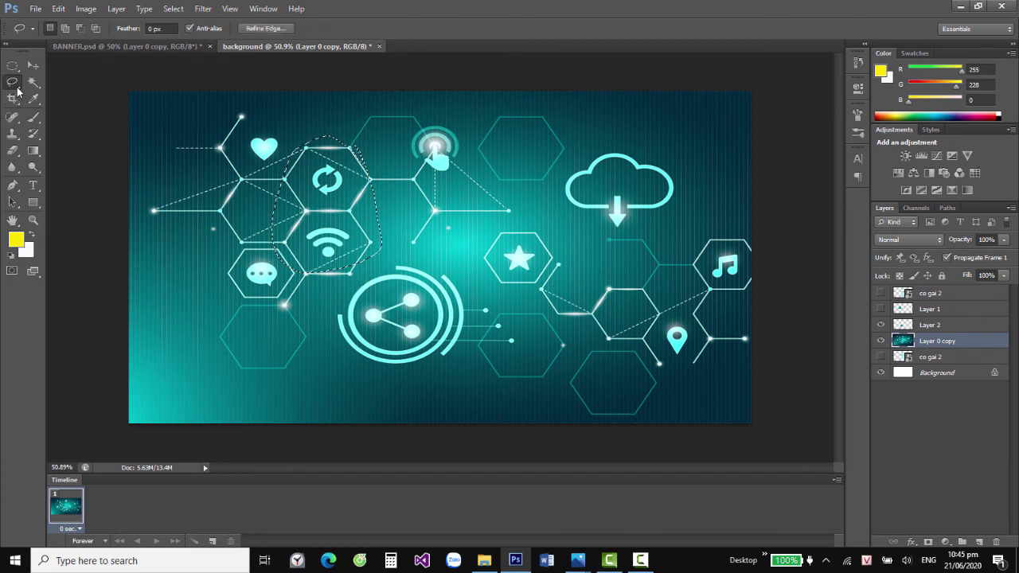
pyautogui.moveTo(333, 215)
pyautogui.mouseDown()
pyautogui.moveTo(381, 214)
pyautogui.moveTo(404, 299)
pyautogui.mouseUp()
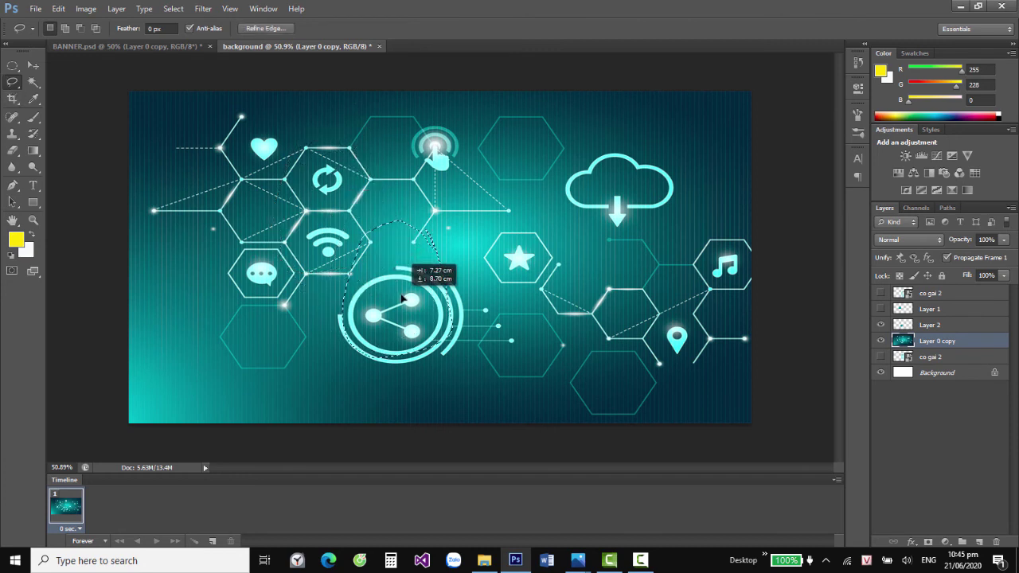
pyautogui.rightClick(17, 85)
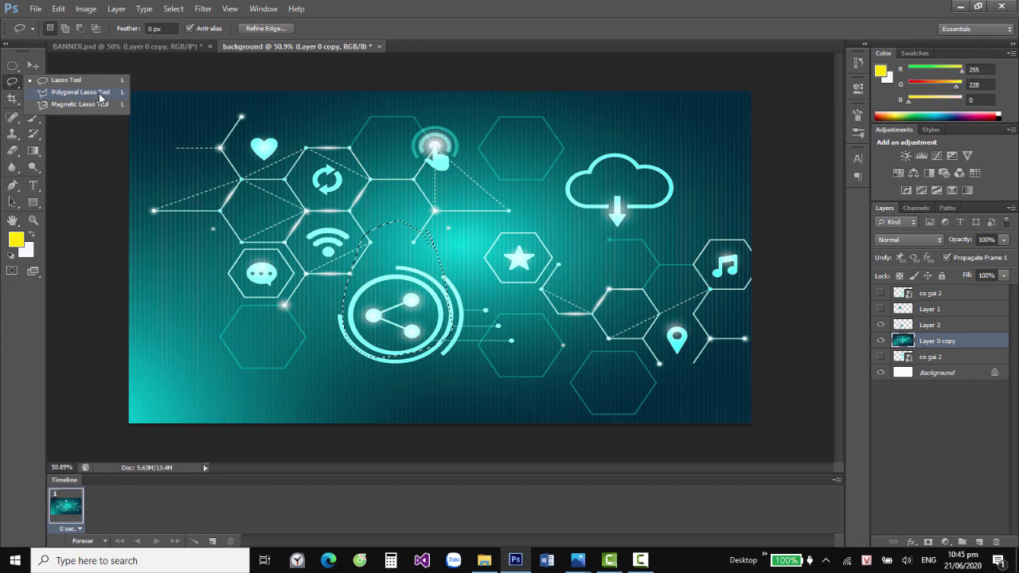
# Deselect, then trace the hexagon beside the refresh icon with the Polygonal Lasso Tool.
pyautogui.click(87, 92)
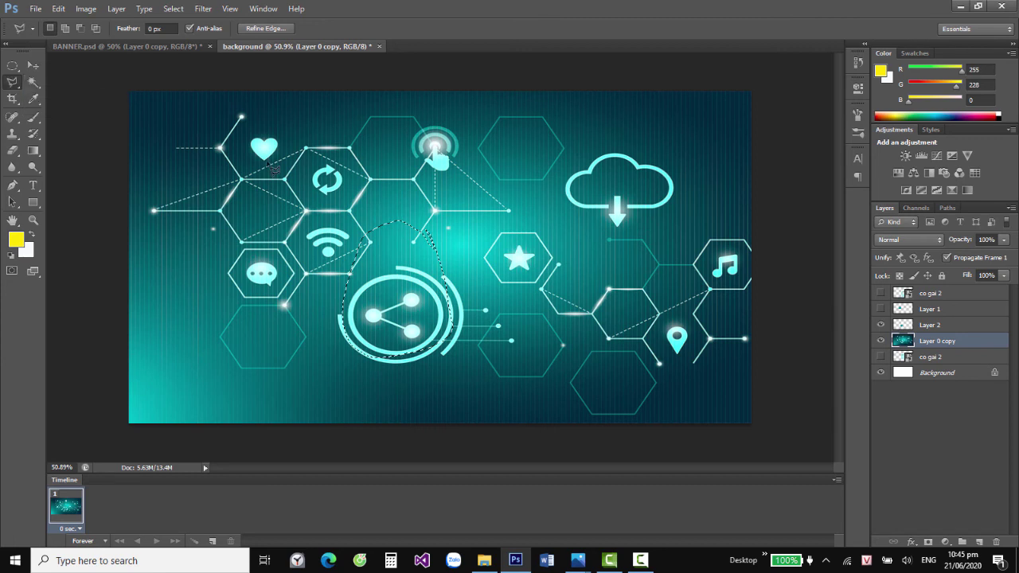
pyautogui.hotkey('ctrl', 'd')
pyautogui.click(301, 132)
pyautogui.click(350, 148)
pyautogui.click(351, 212)
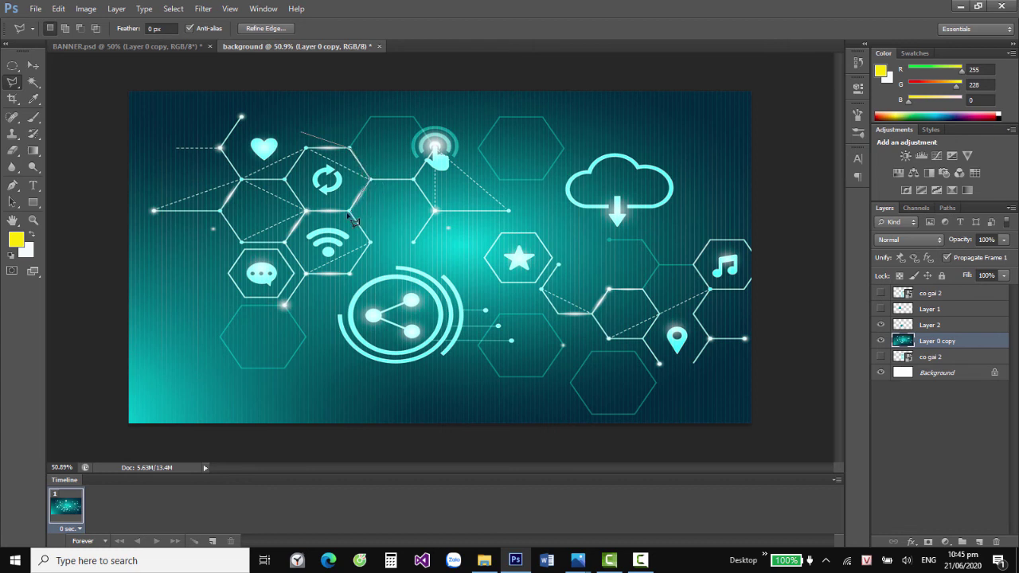
pyautogui.click(303, 210)
pyautogui.click(287, 179)
pyautogui.click(305, 149)
pyautogui.click(371, 183)
pyautogui.rightClick(16, 85)
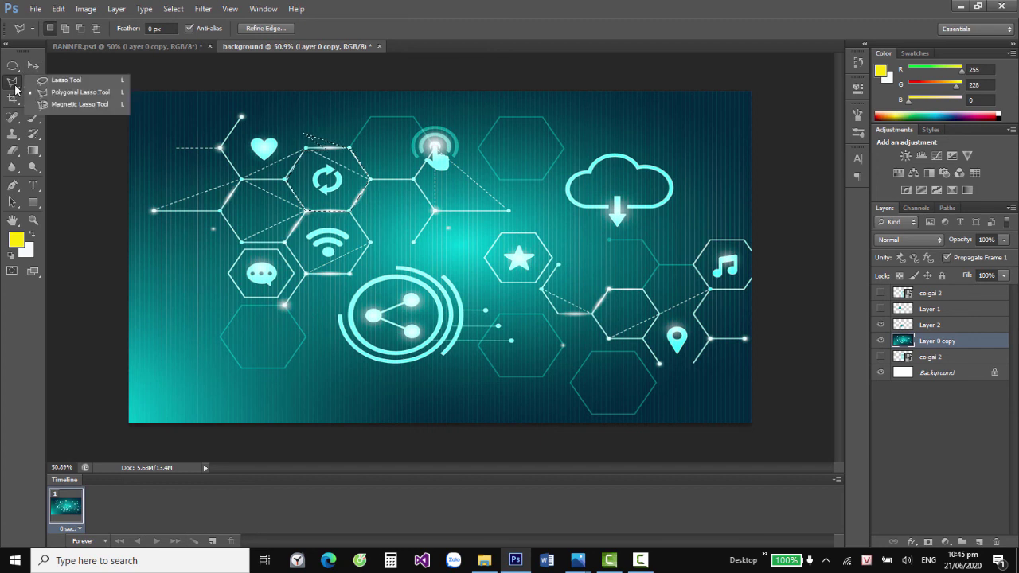
# Trace the cloud download icon with the Magnetic Lasso and copy it to Layer 3.
pyautogui.click(97, 104)
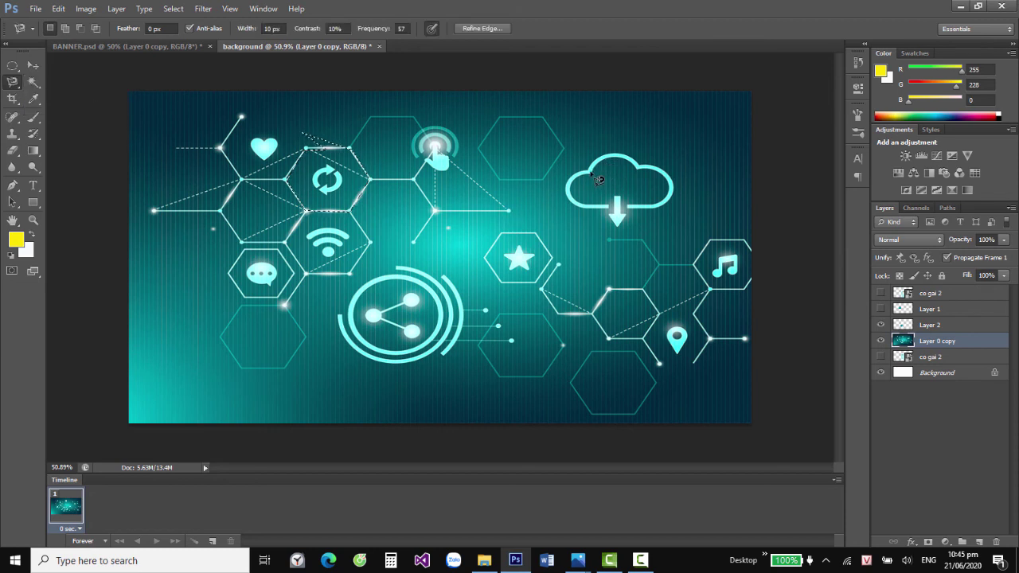
pyautogui.click(590, 171)
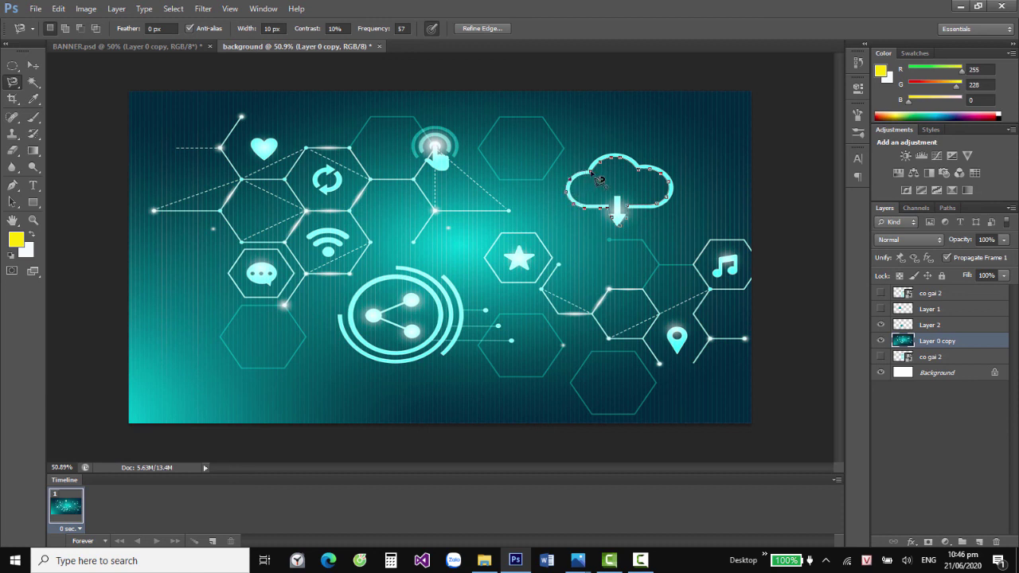
pyautogui.click(593, 171)
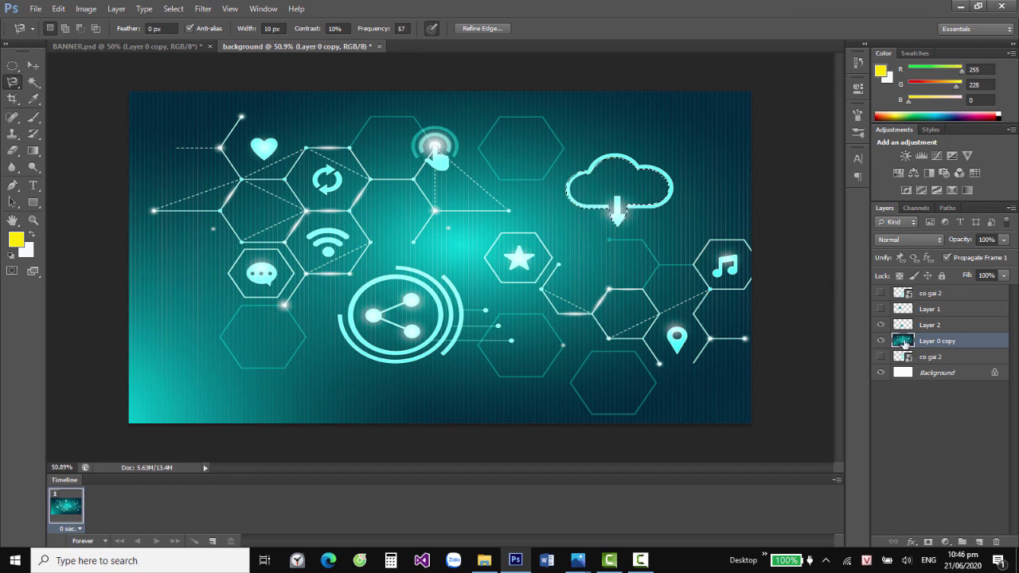
pyautogui.hotkey('ctrl', 'j')
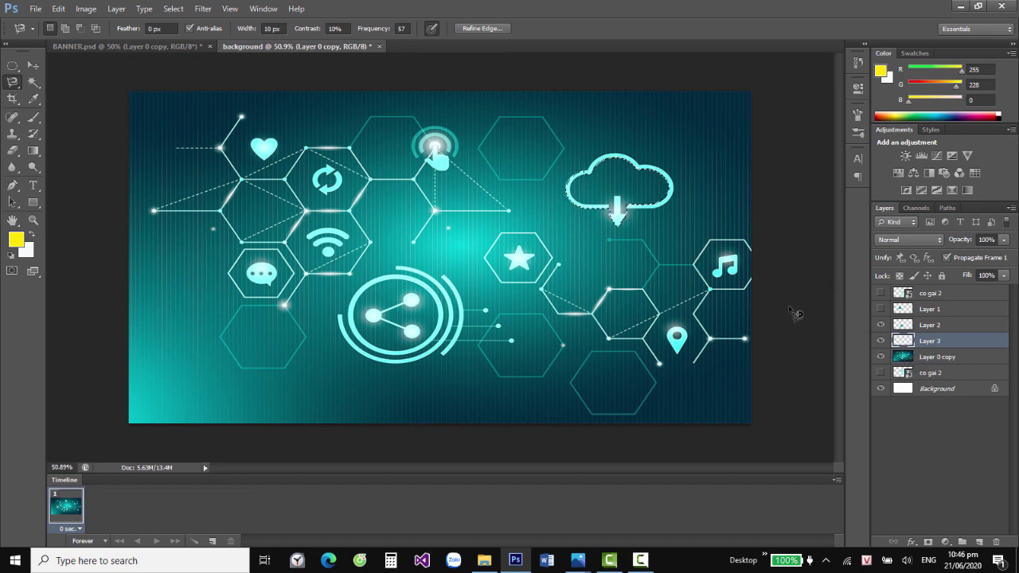
# Toggle the teal backdrop and Layer 3 visibility to check the copied cloud.
pyautogui.click(881, 357)
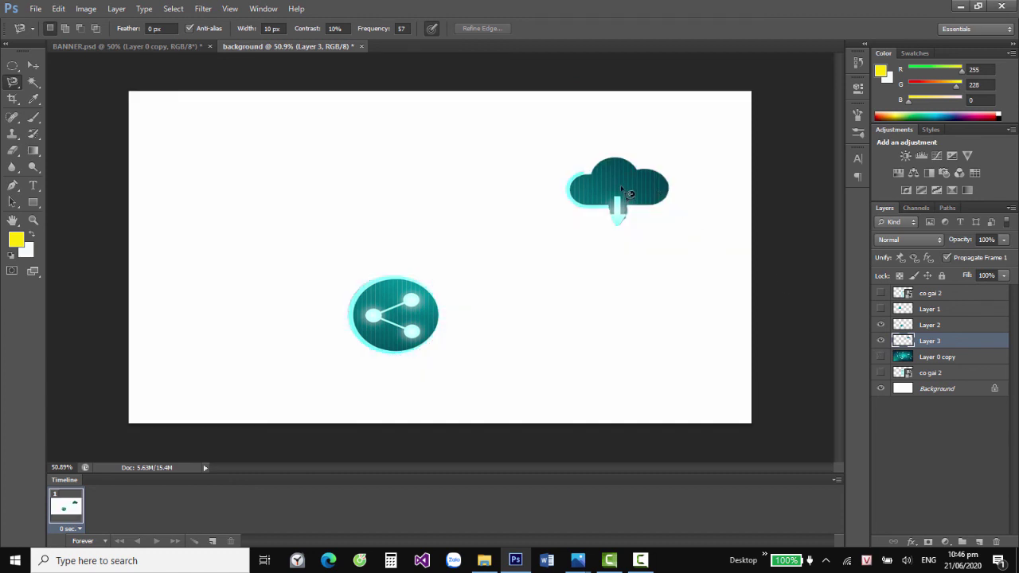
pyautogui.click(880, 341)
pyautogui.click(880, 341)
pyautogui.click(880, 356)
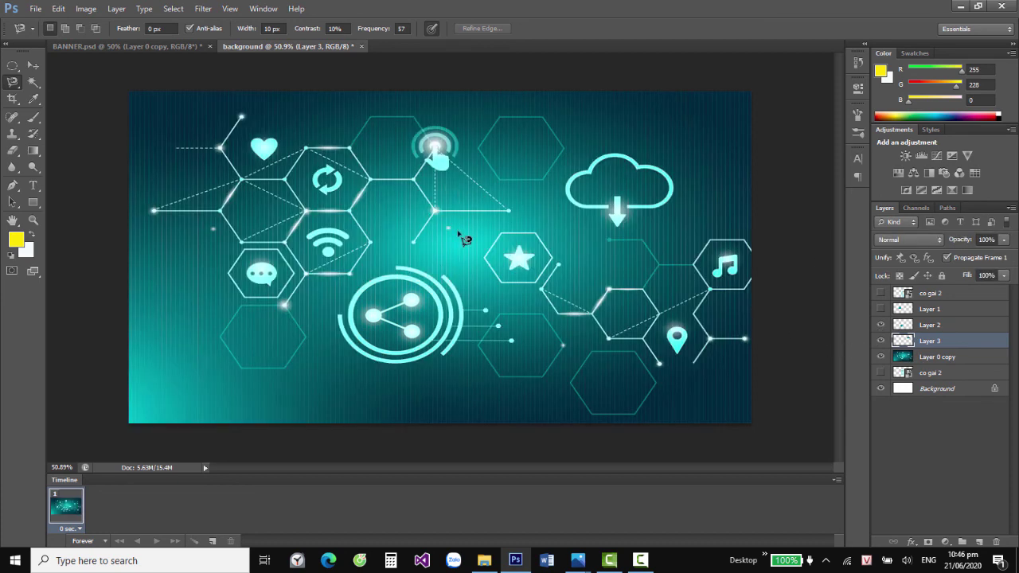
pyautogui.click(33, 82)
pyautogui.rightClick(36, 83)
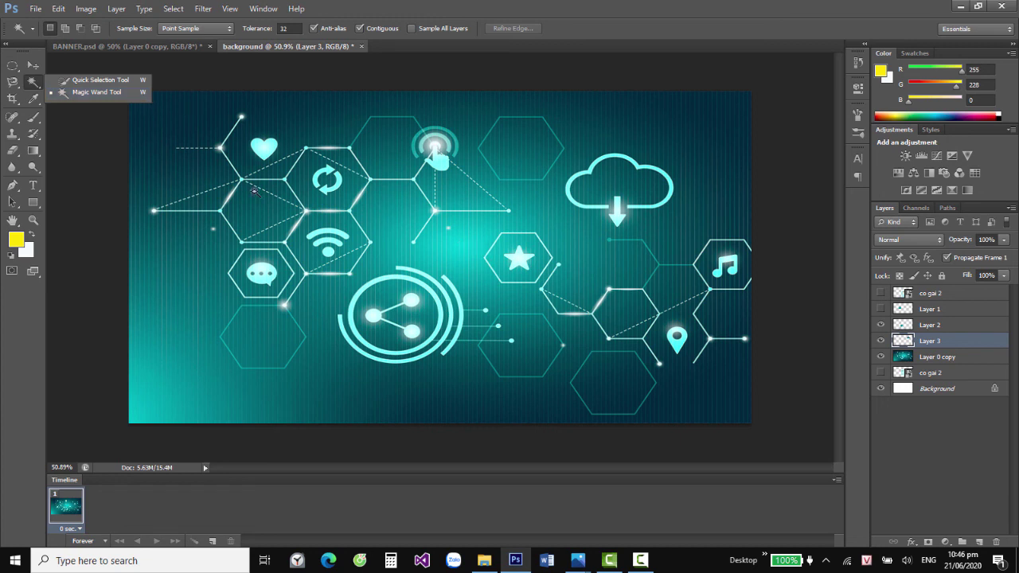
pyautogui.click(13, 72)
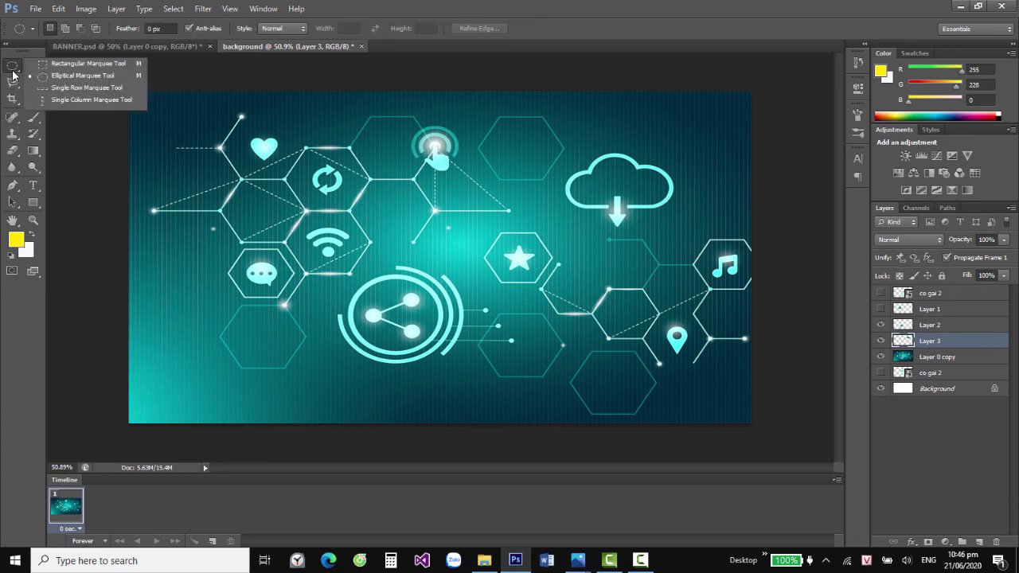
pyautogui.click(12, 81)
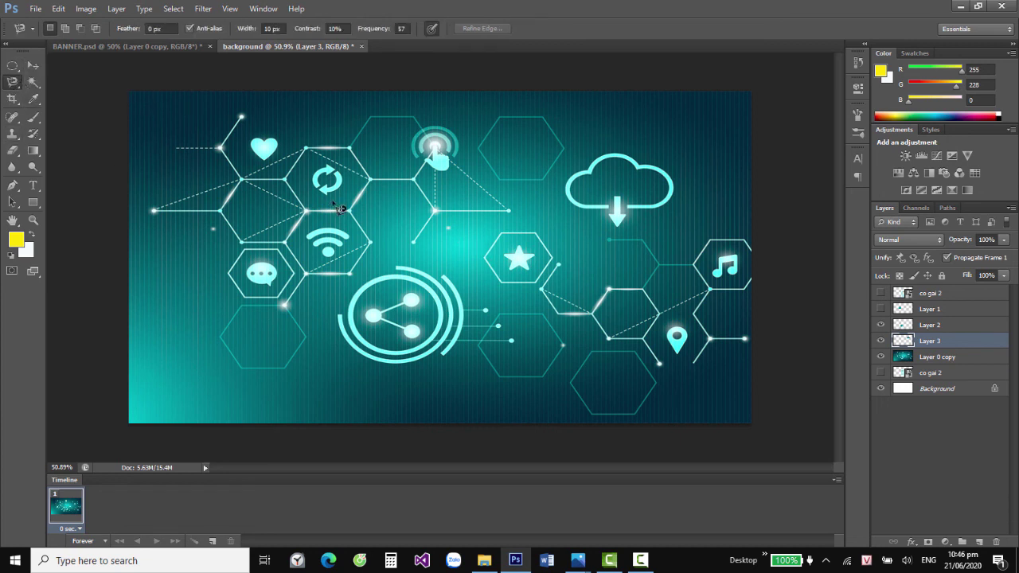